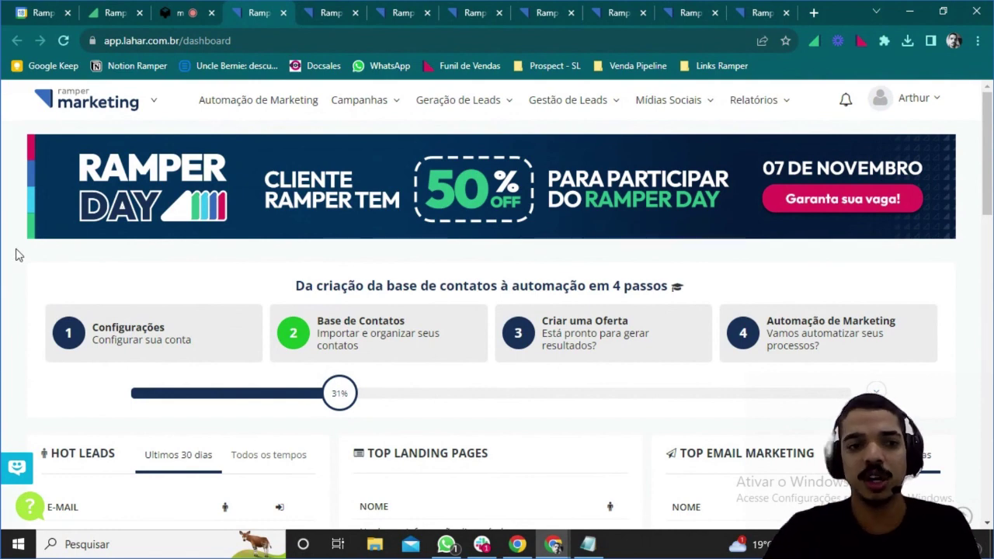
# Look through the dashboard's setup steps, hot leads, landing page and email marketing panels, and the sales funnel charts.
pyautogui.scroll(-1, 4, 252)
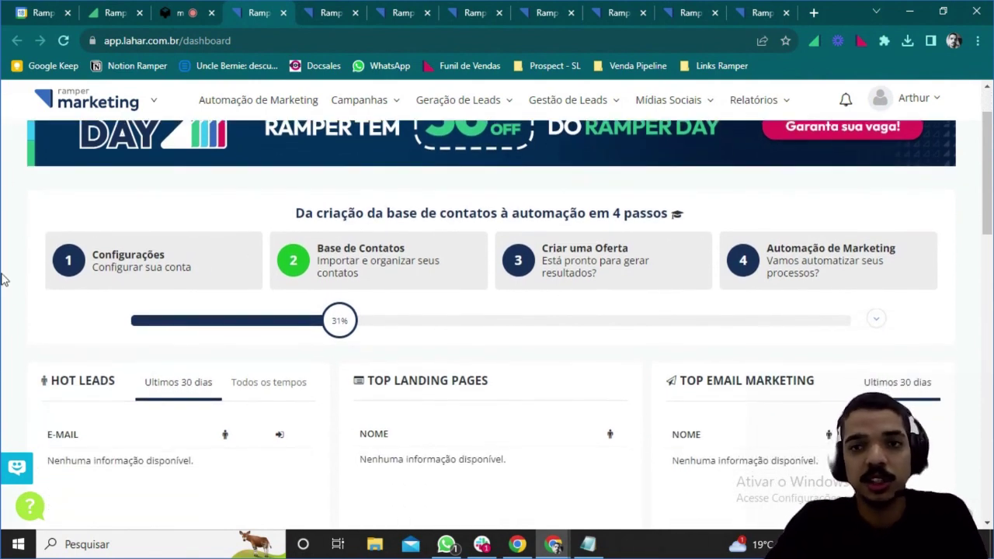
pyautogui.scroll(-1, 4, 288)
pyautogui.scroll(-3, 4, 289)
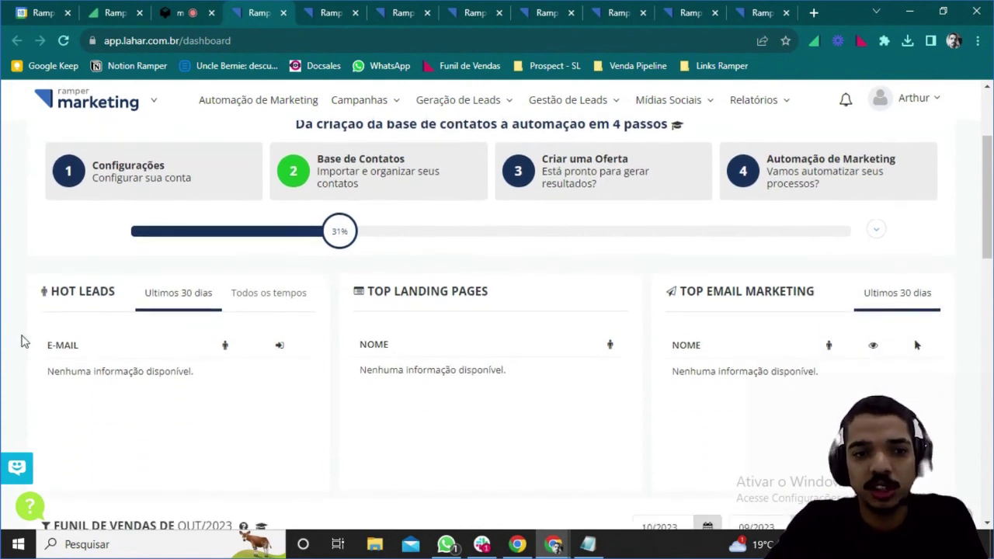
pyautogui.scroll(-4, 156, 311)
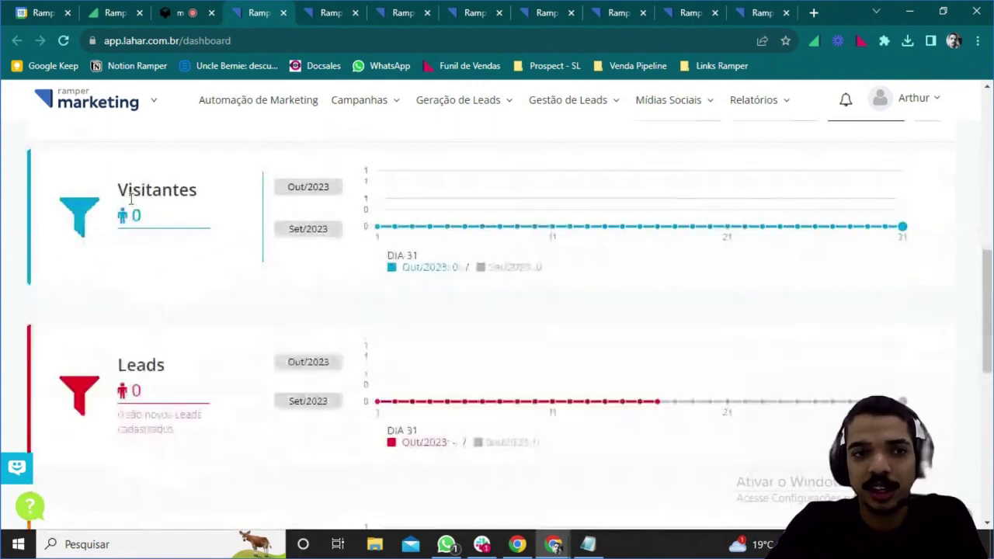
pyautogui.scroll(-1, 155, 217)
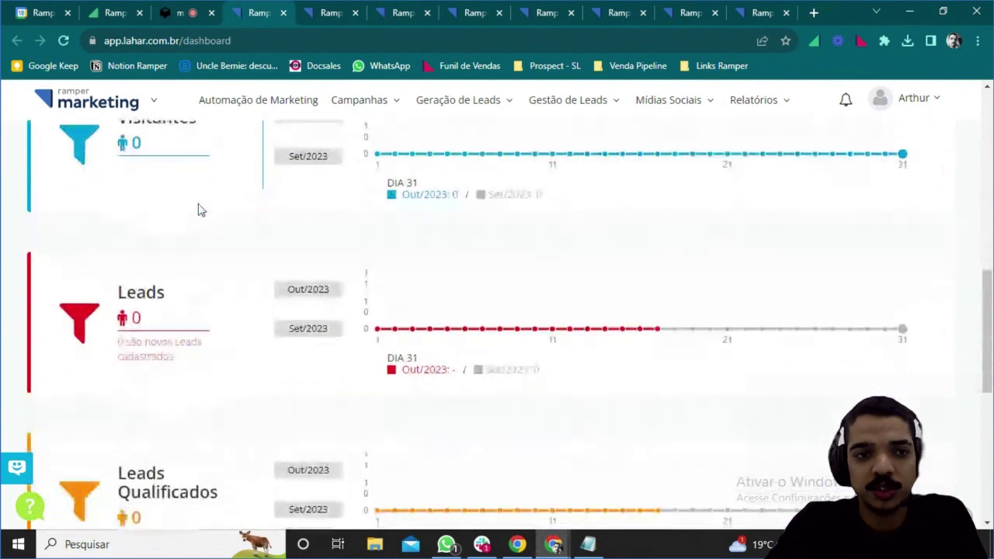
pyautogui.scroll(-2, 140, 217)
pyautogui.scroll(6, 191, 326)
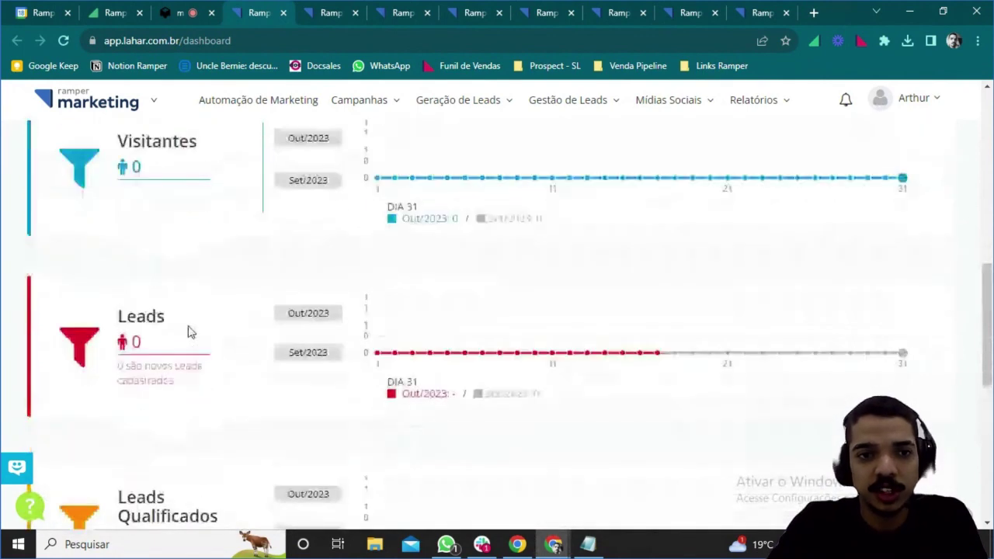
pyautogui.scroll(2, 194, 322)
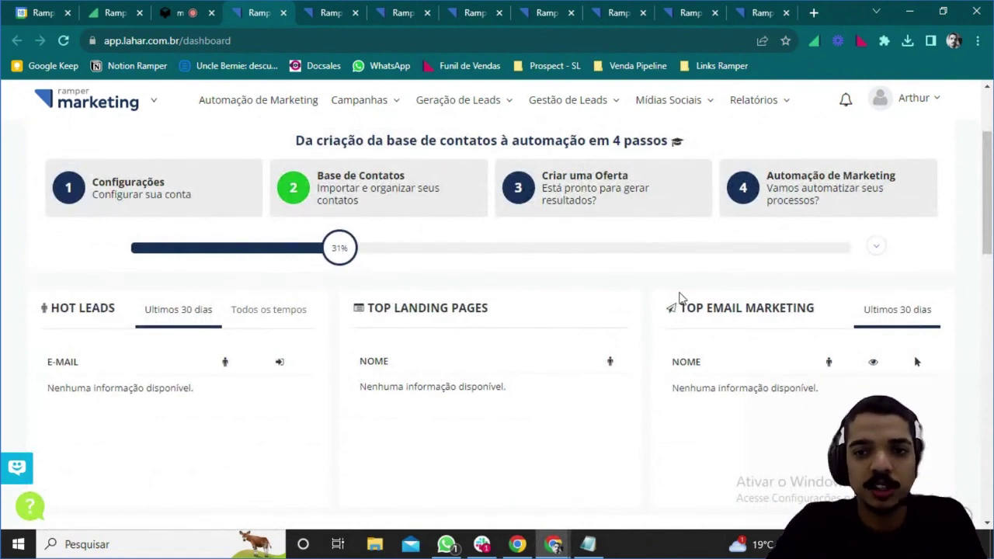
pyautogui.scroll(2, 711, 329)
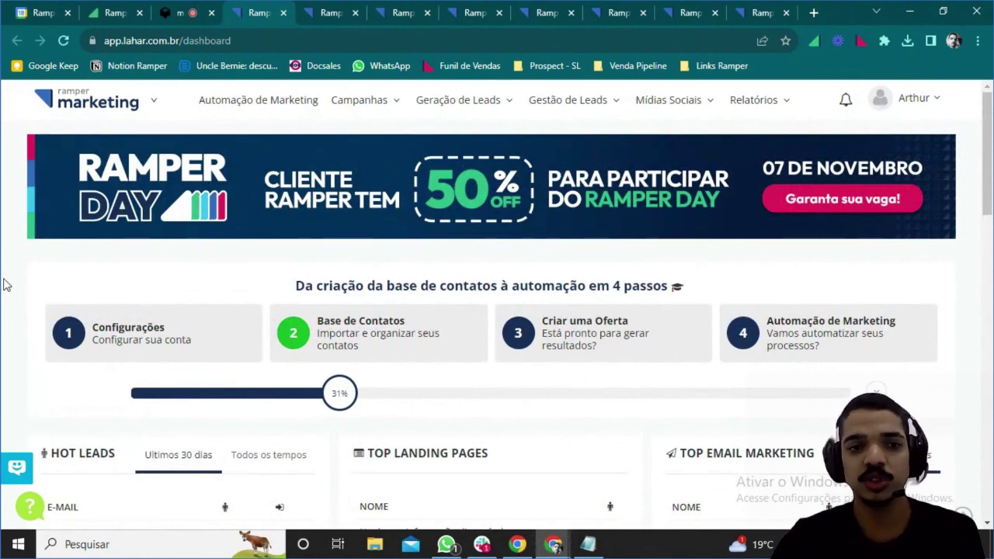
# Switch past the form editor to the open landing page editor and delete the row holding the page title.
pyautogui.click(342, 10)
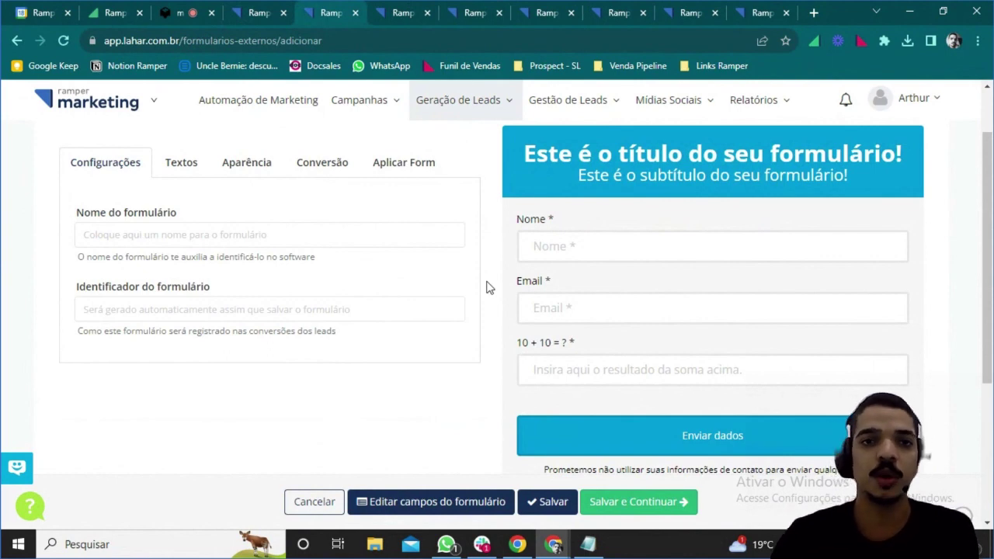
pyautogui.click(399, 17)
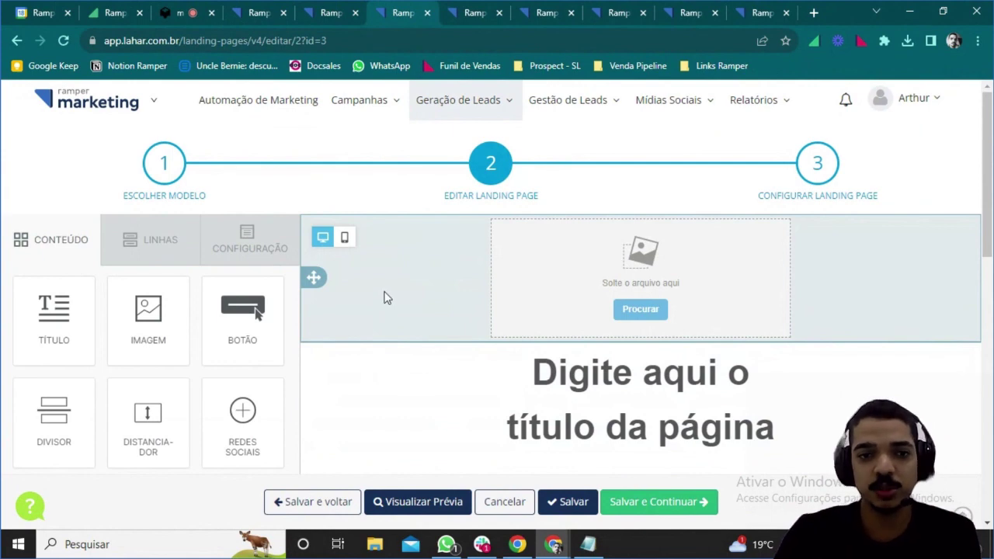
pyautogui.scroll(-1, 390, 383)
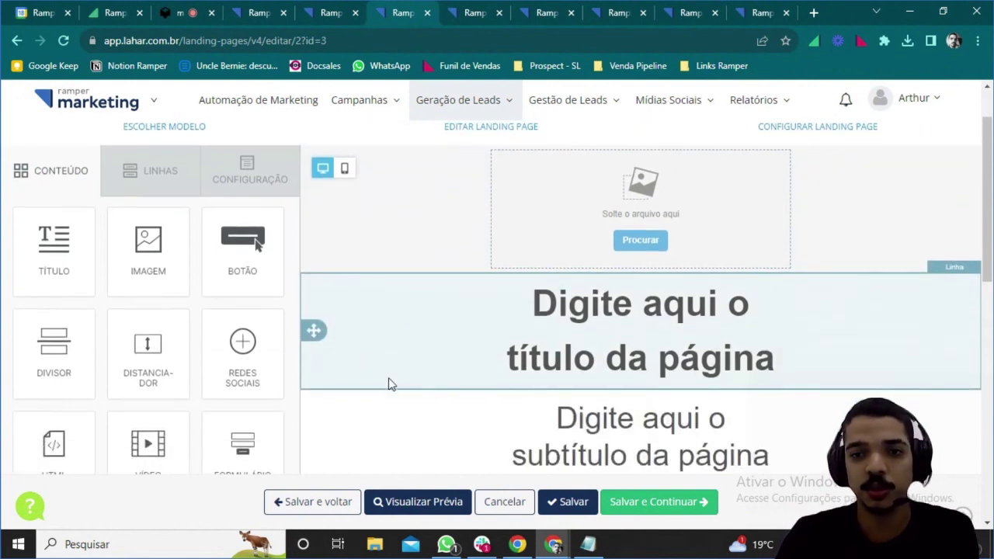
pyautogui.click(449, 334)
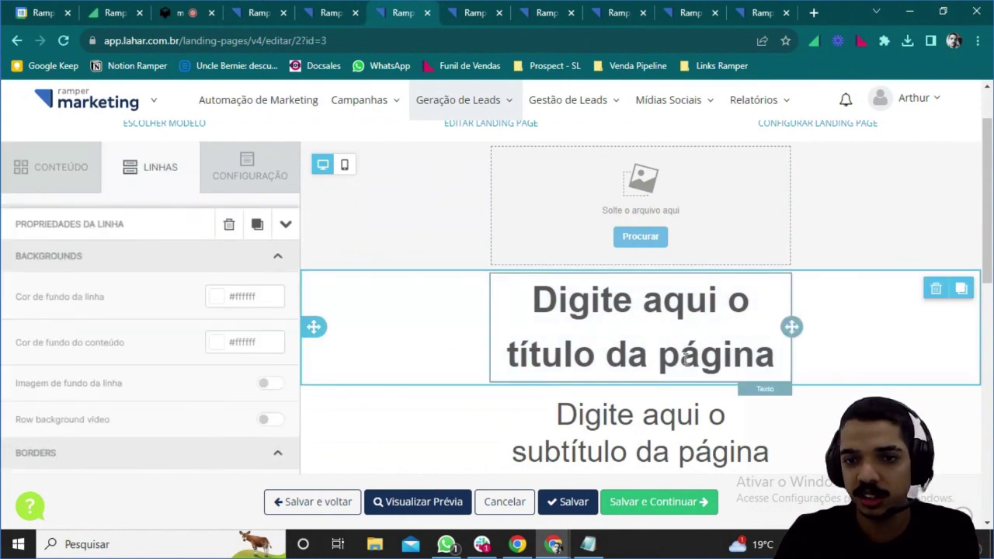
pyautogui.click(937, 289)
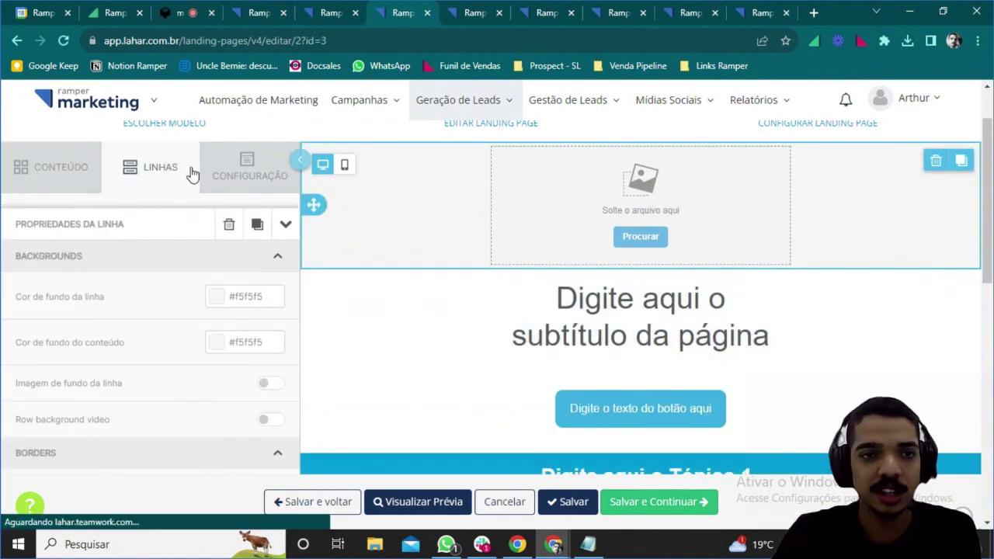
# Add a button block between the image placeholder and the subtitle, and show the landing page in its mobile layout.
pyautogui.click(70, 168)
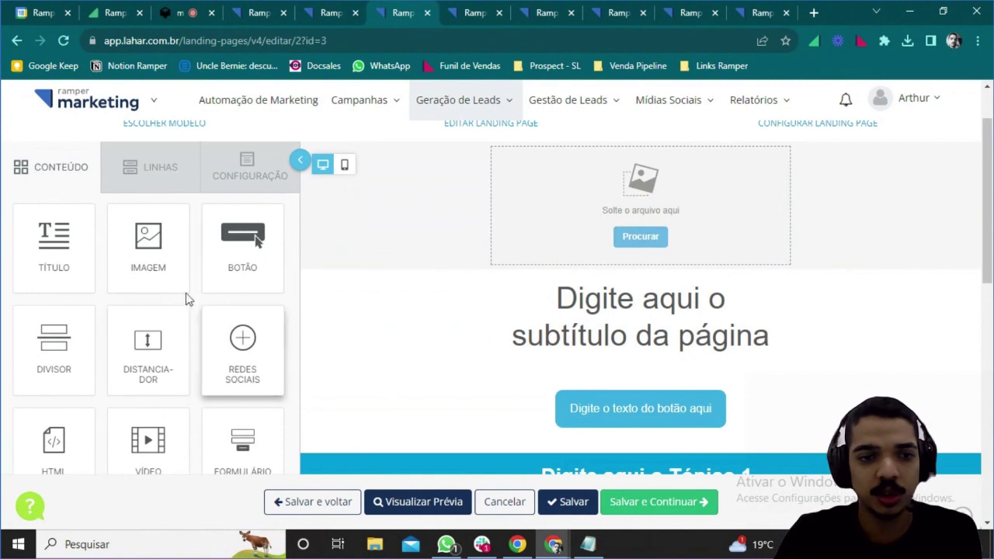
pyautogui.moveTo(231, 266); pyautogui.dragTo(612, 276)
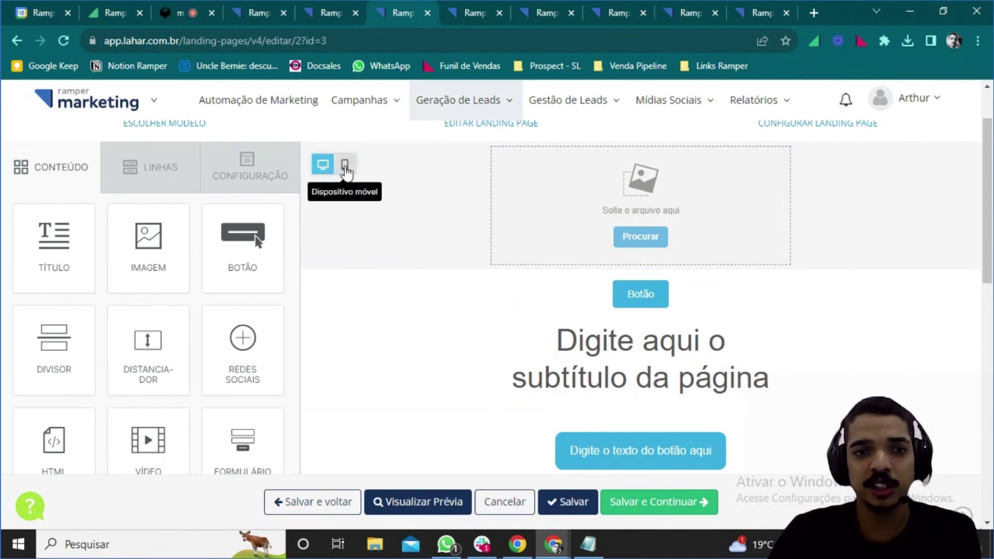
pyautogui.click(344, 165)
# Open the WhatsApp button editor and review its conversation-format and form-format models.
pyautogui.moveTo(458, 99)
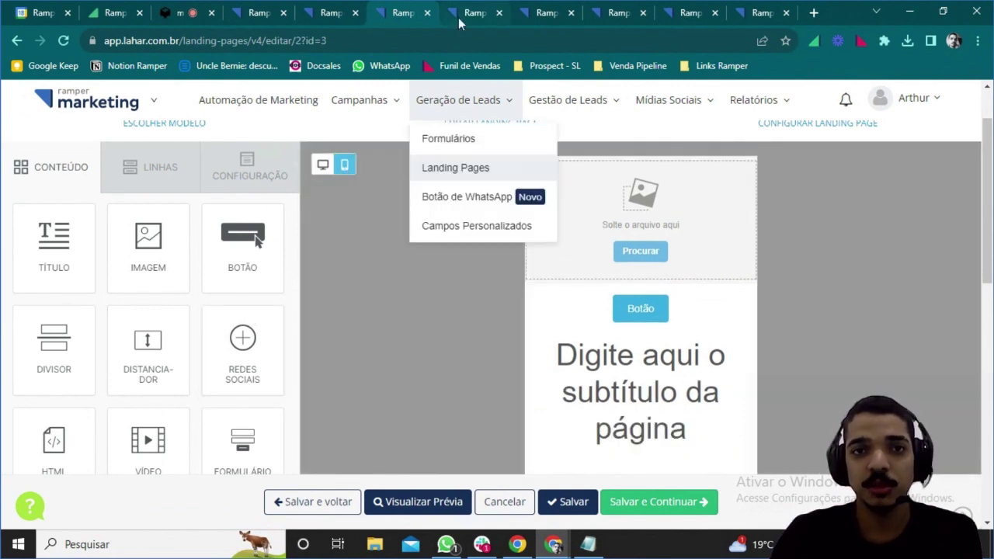
pyautogui.click(471, 195)
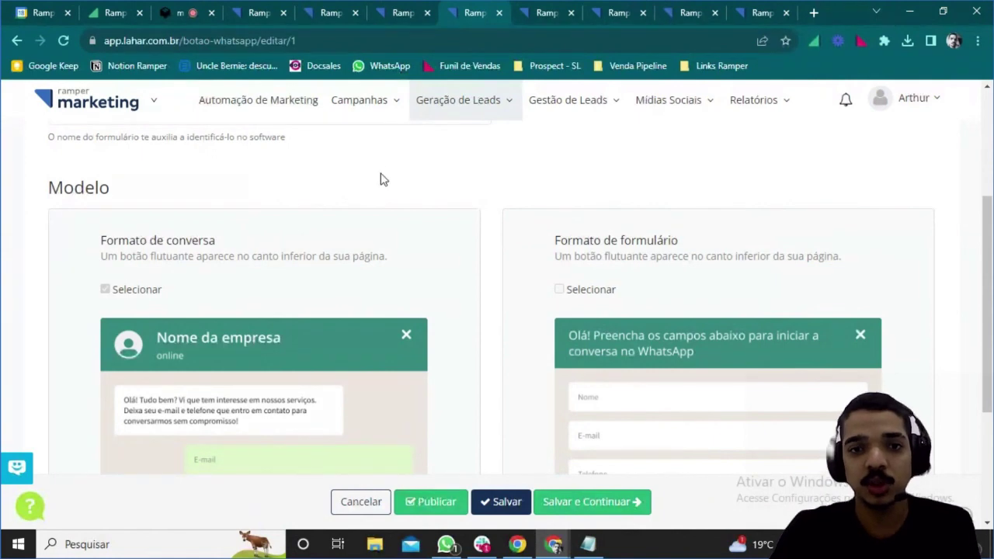
pyautogui.scroll(-1, 437, 185)
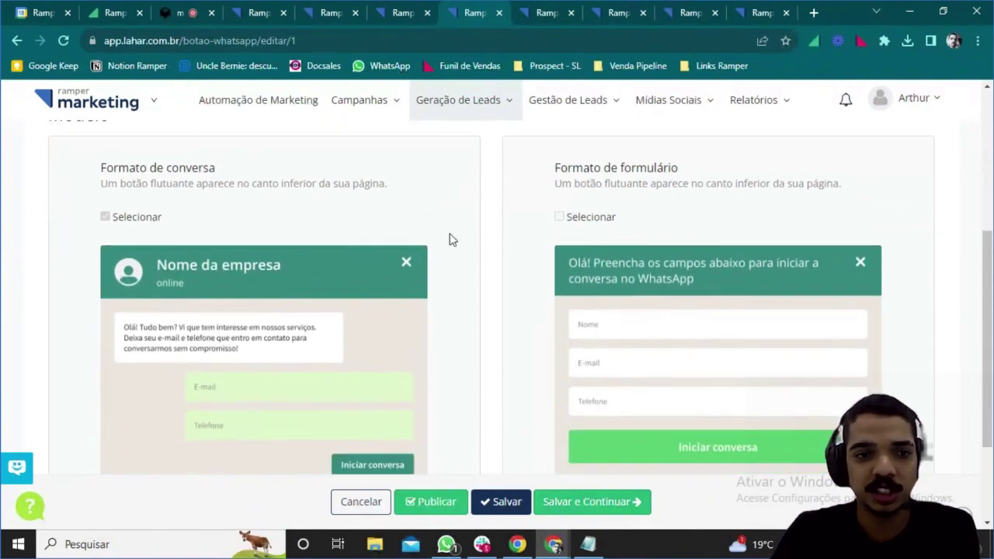
pyautogui.scroll(-1, 411, 323)
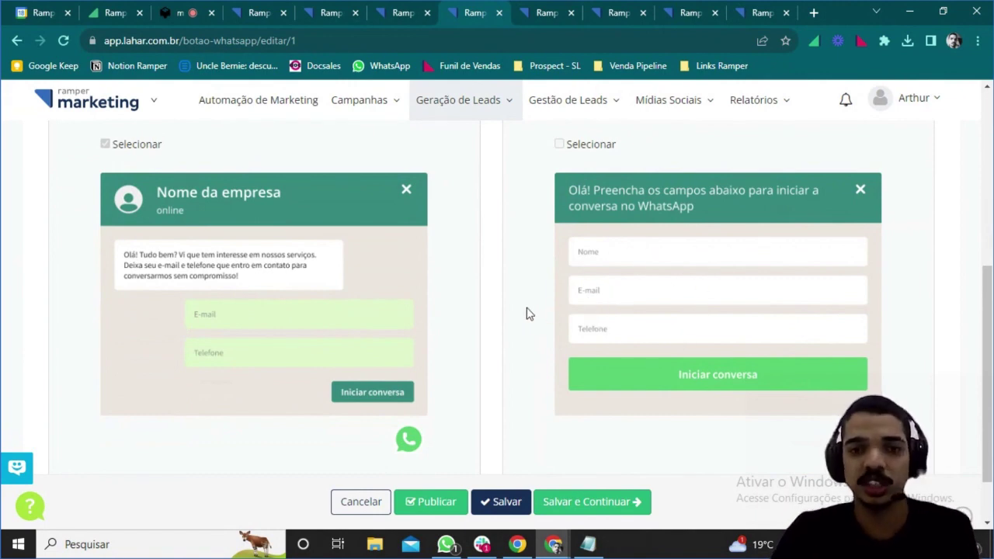
pyautogui.scroll(4, 518, 303)
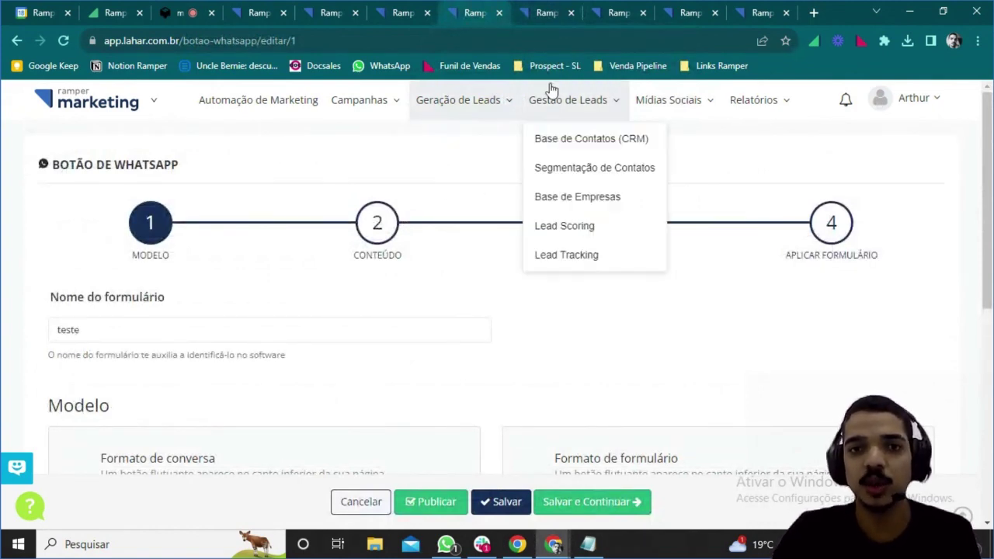
# In the open contact segmentation form, complete the Cargo condition of the first rule group as Contém "CEO".
pyautogui.click(543, 12)
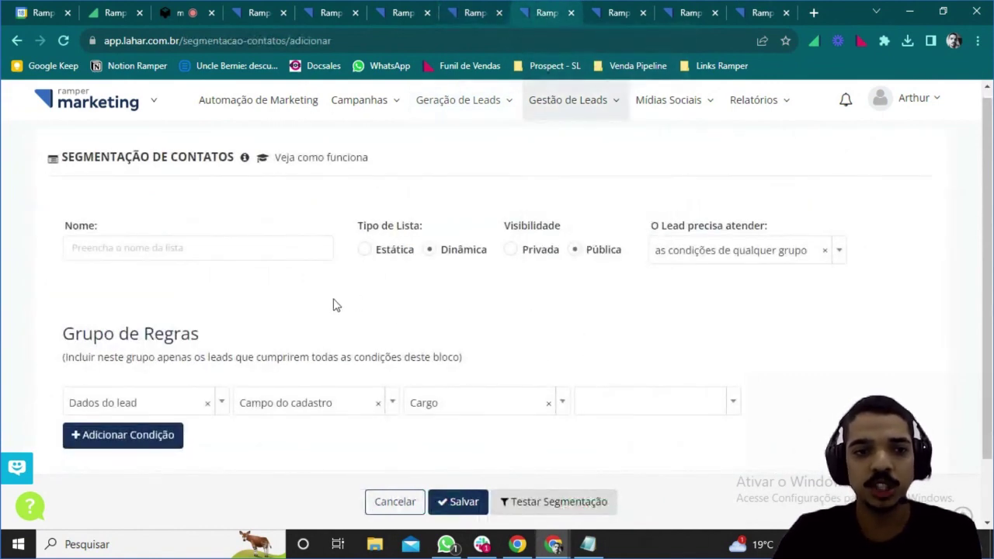
pyautogui.scroll(-1, 164, 285)
pyautogui.scroll(1, 165, 284)
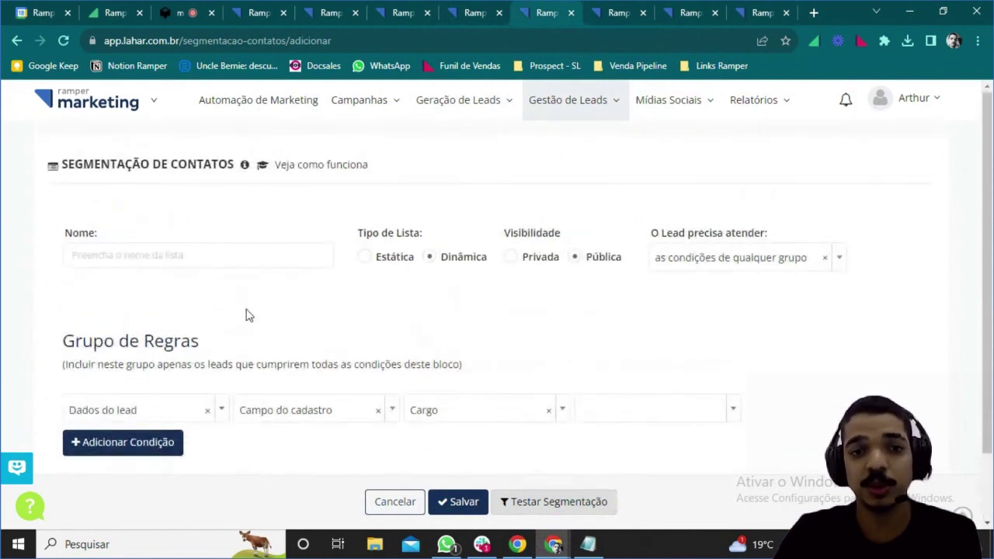
pyautogui.scroll(-1, 281, 295)
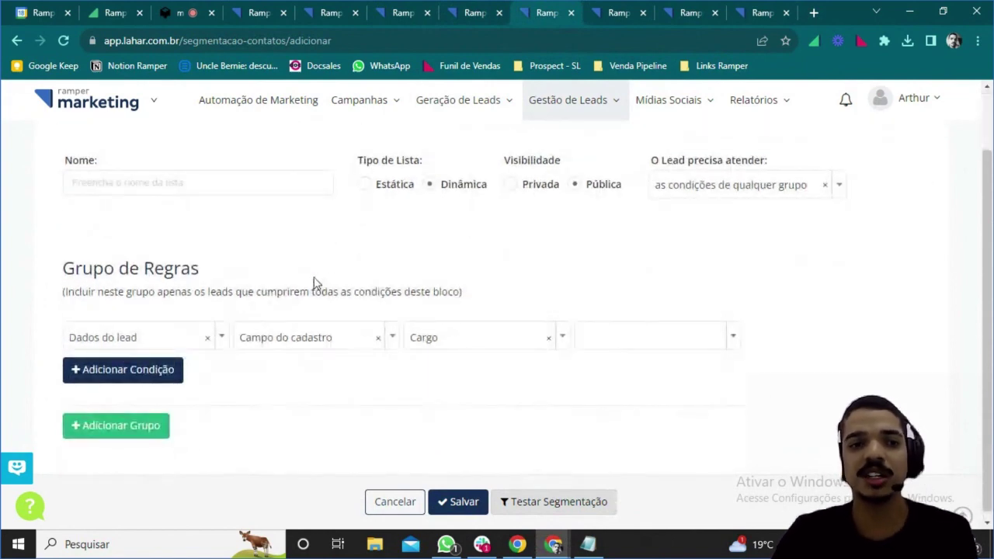
pyautogui.scroll(-1, 264, 268)
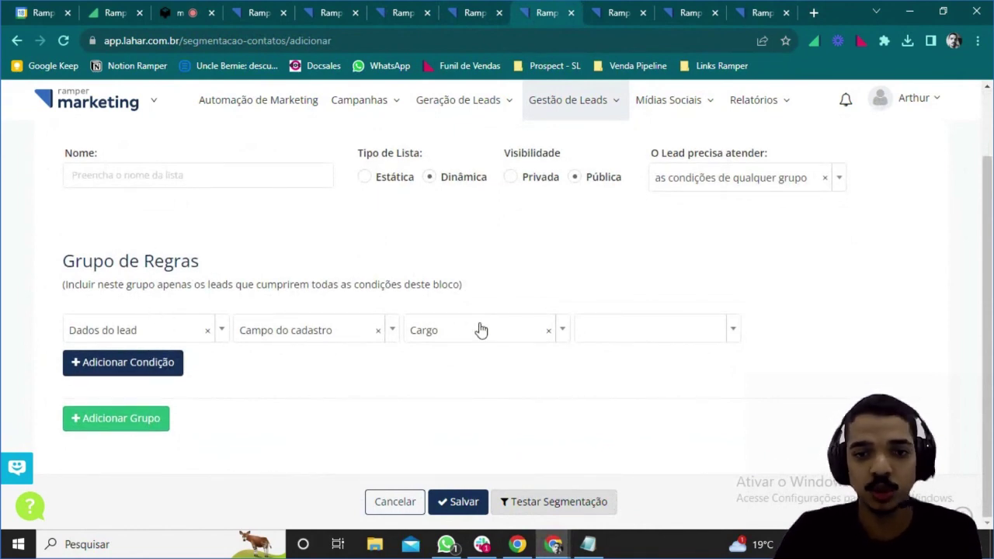
pyautogui.click(659, 344)
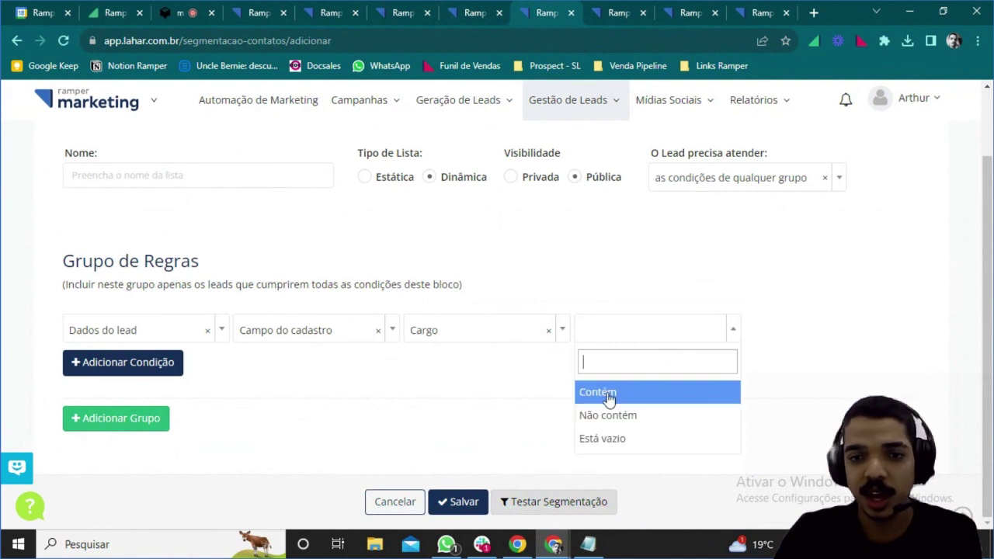
pyautogui.click(642, 396)
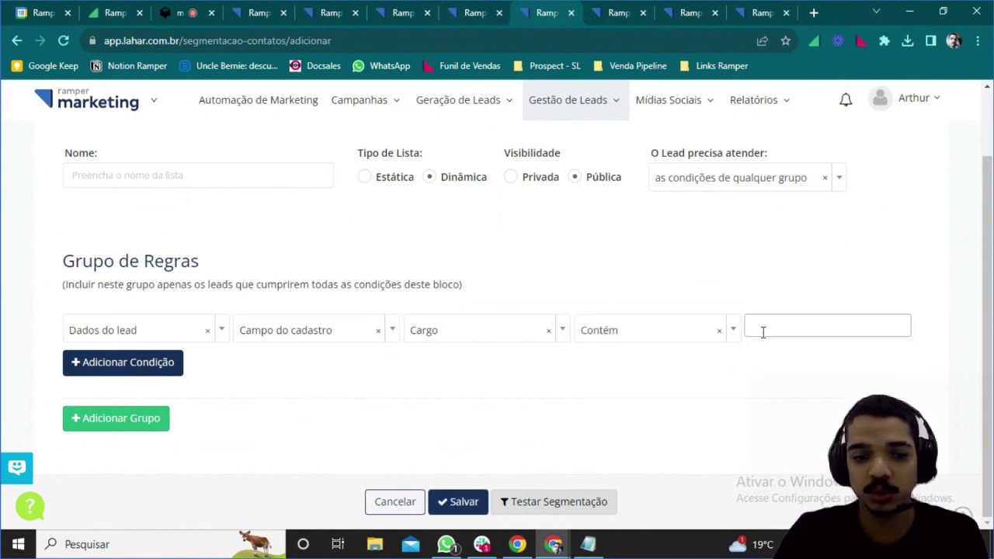
pyautogui.write('CEO')
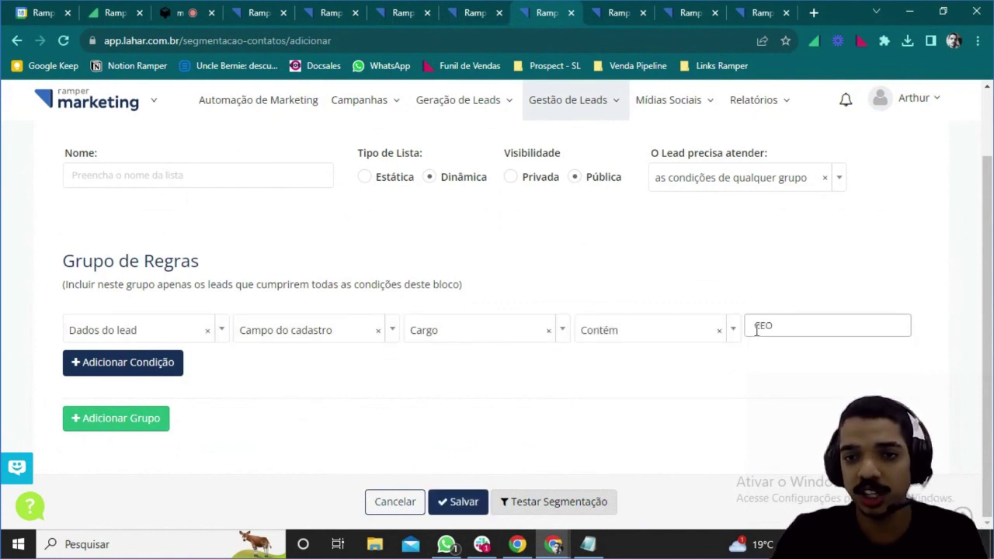
pyautogui.click(751, 372)
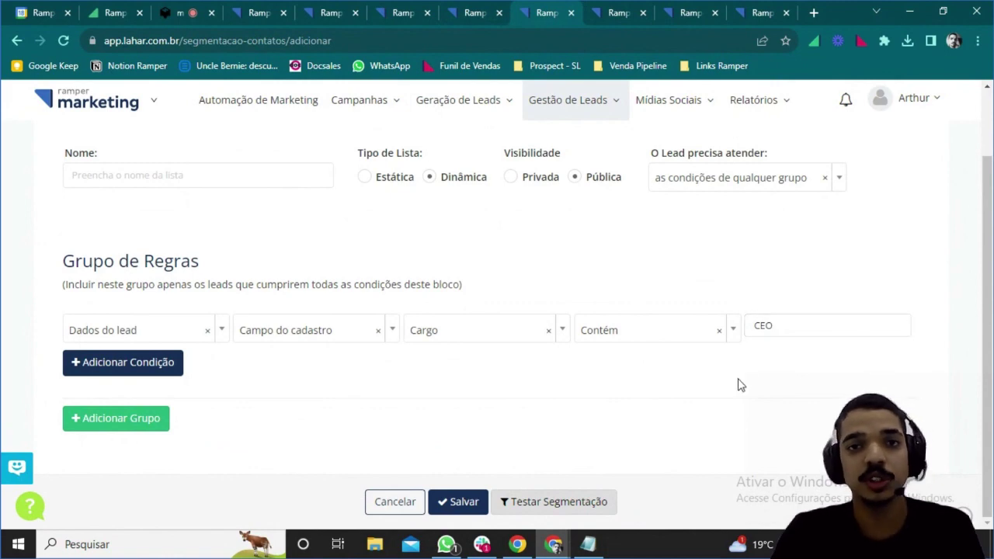
# Add a second, still empty rule group to the contact segmentation and review both groups.
pyautogui.click(152, 418)
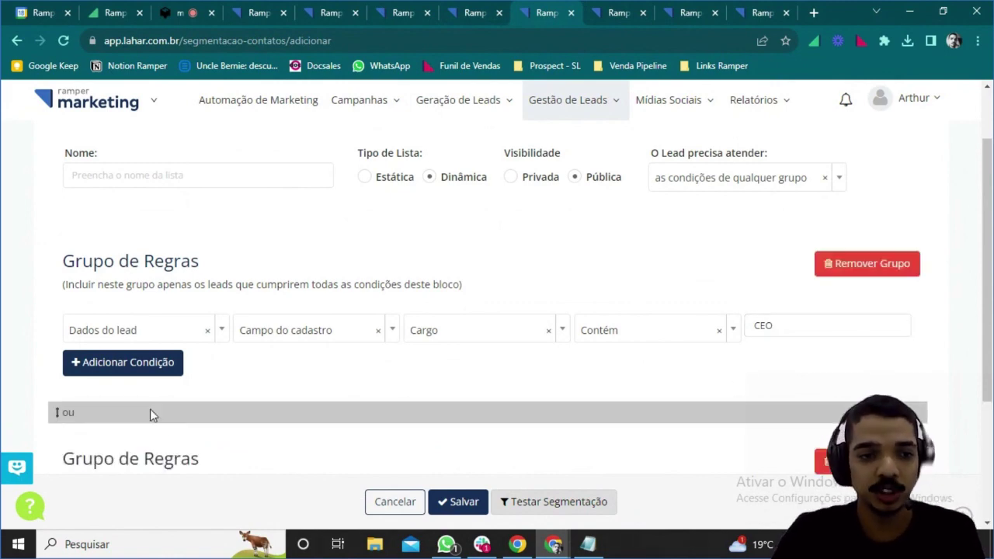
pyautogui.scroll(-2, 240, 368)
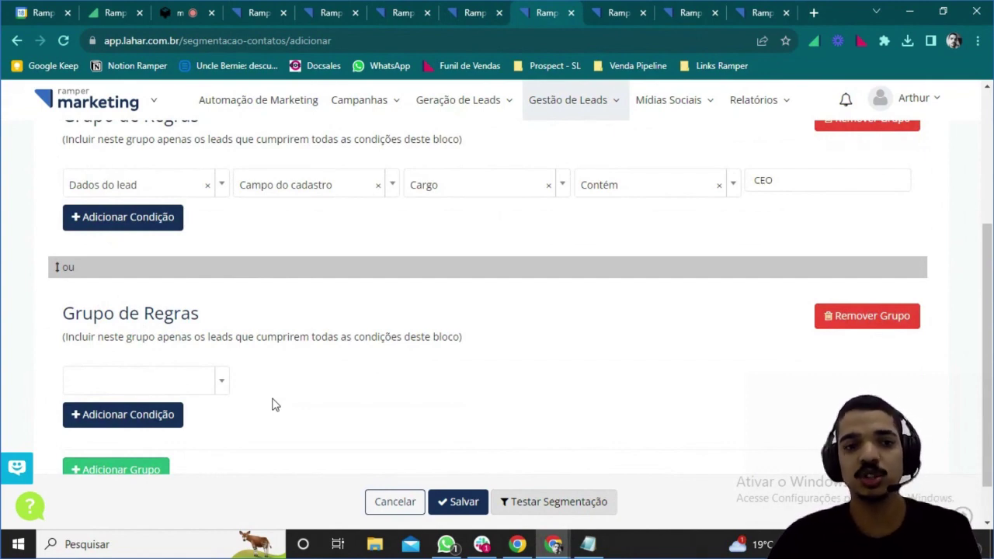
pyautogui.scroll(1, 368, 365)
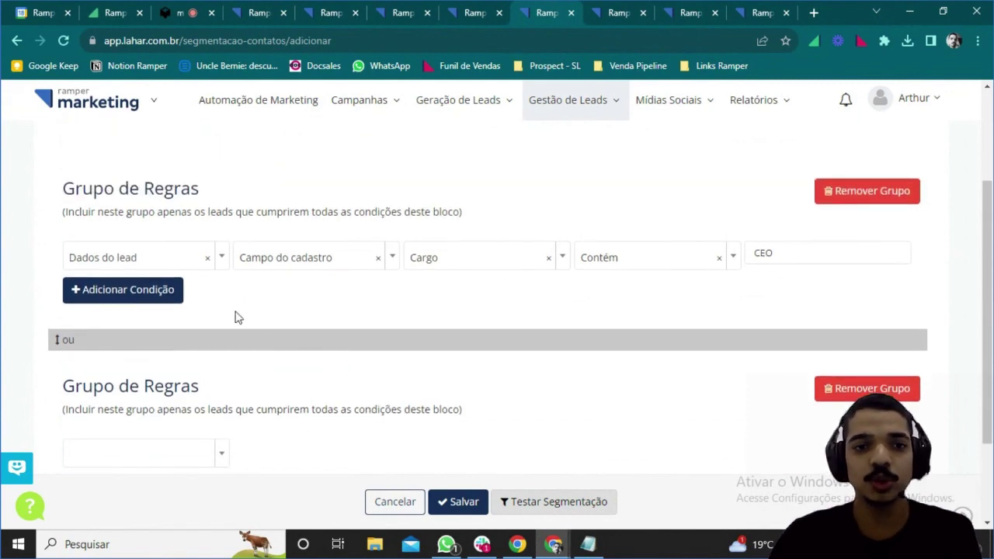
pyautogui.scroll(2, 311, 322)
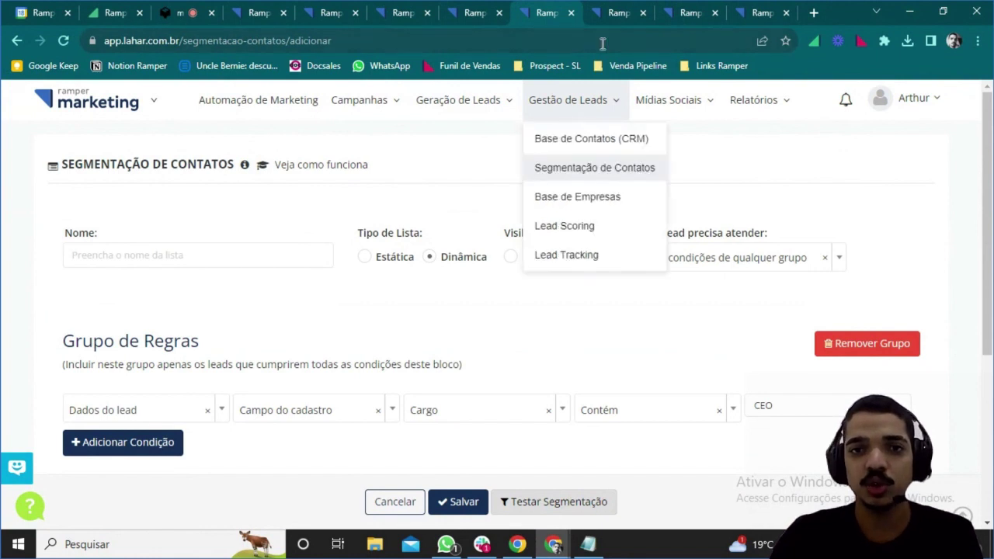
# In the open marketing automation editor, set the entry condition to "Converteu na página..." and bring up its actions.
pyautogui.click(610, 17)
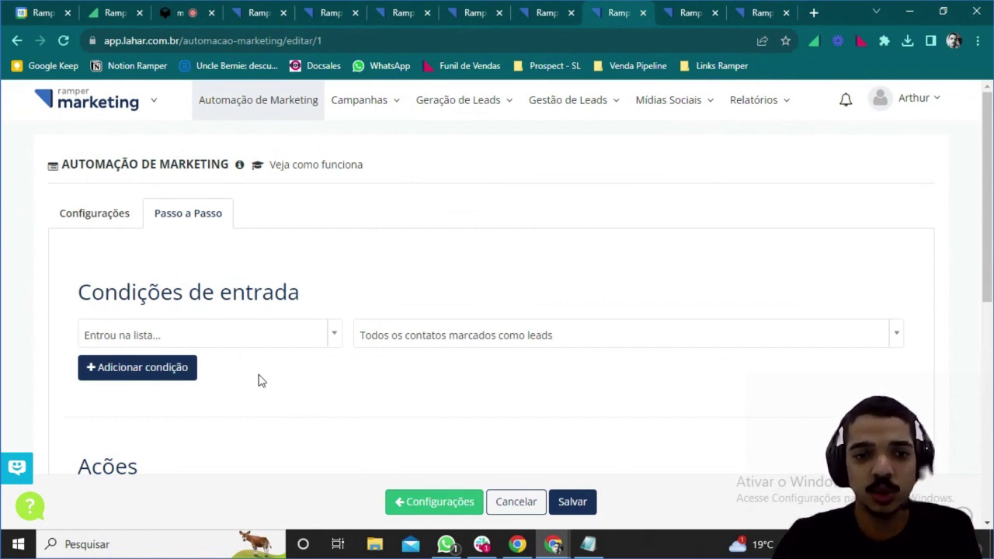
pyautogui.click(271, 334)
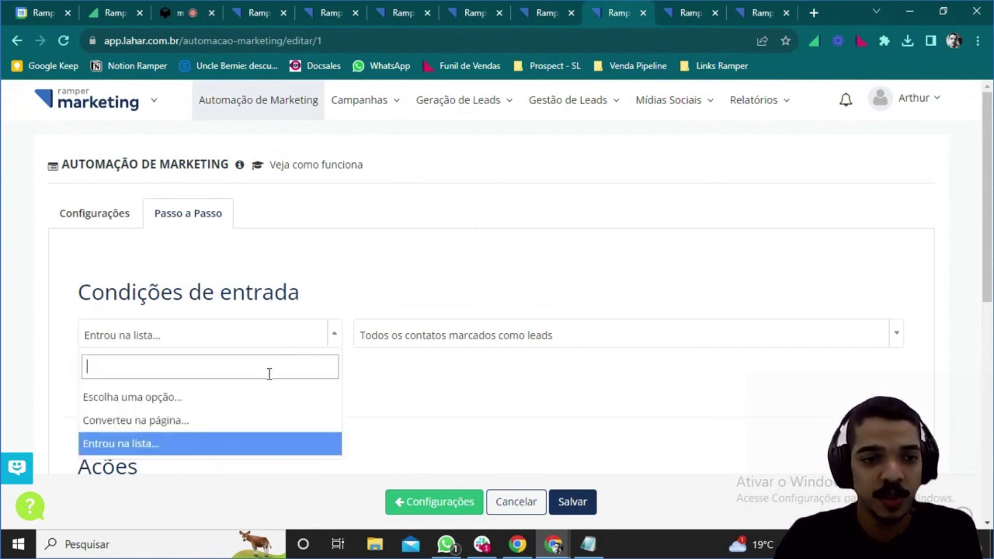
pyautogui.click(252, 420)
pyautogui.click(460, 342)
pyautogui.click(477, 395)
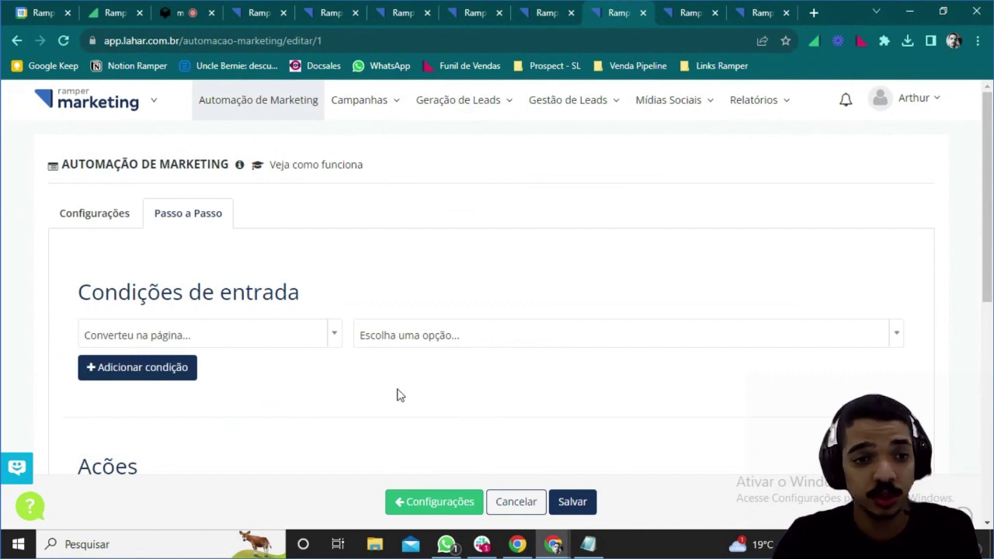
pyautogui.scroll(-3, 368, 386)
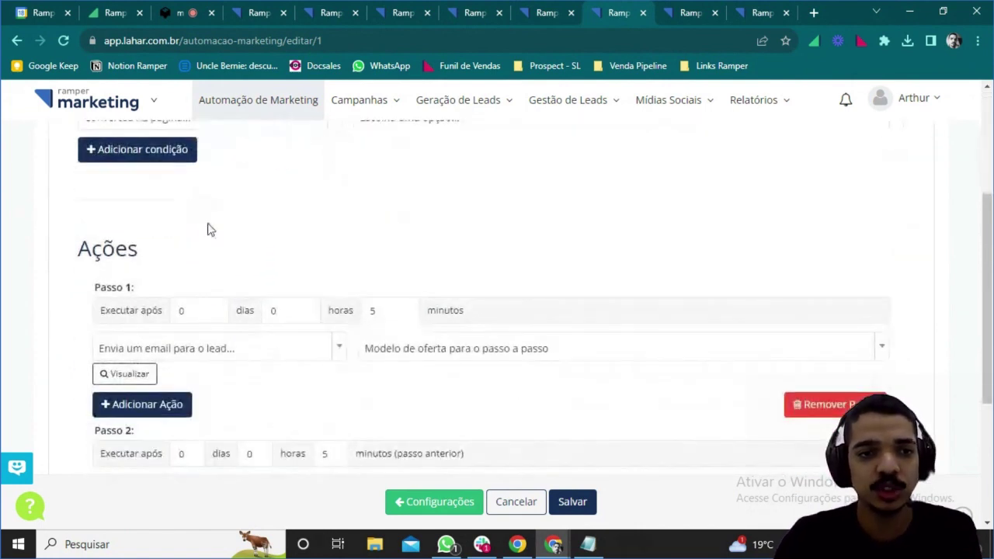
# Examine both action steps of the marketing automation, including their delays, e-mails and tag, and return to the entry conditions.
pyautogui.scroll(-1, 223, 258)
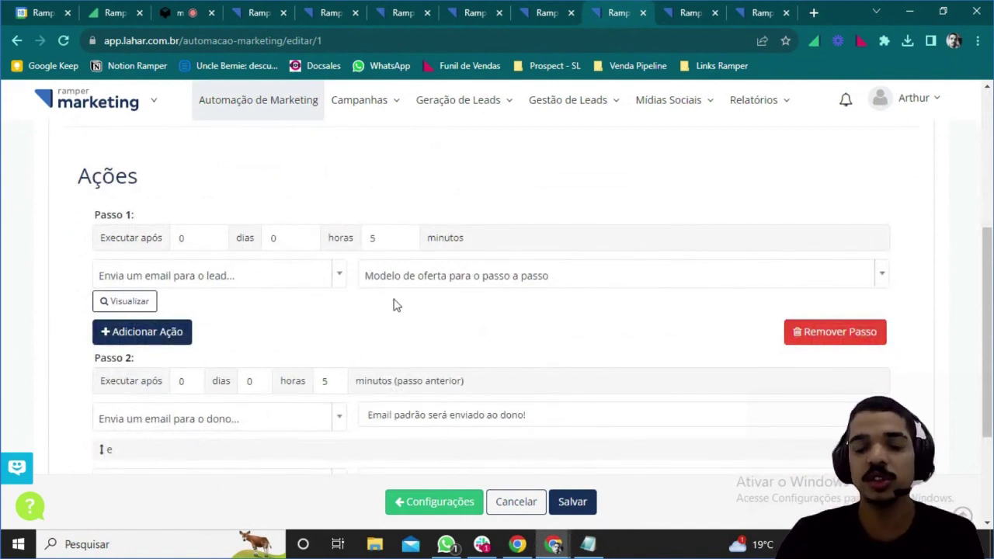
pyautogui.scroll(-2, 397, 317)
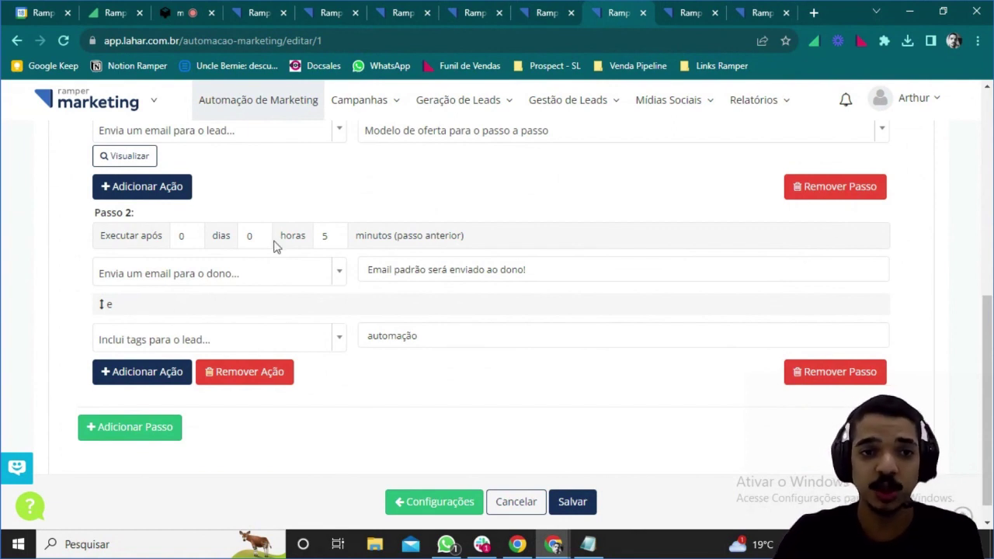
pyautogui.scroll(1, 309, 237)
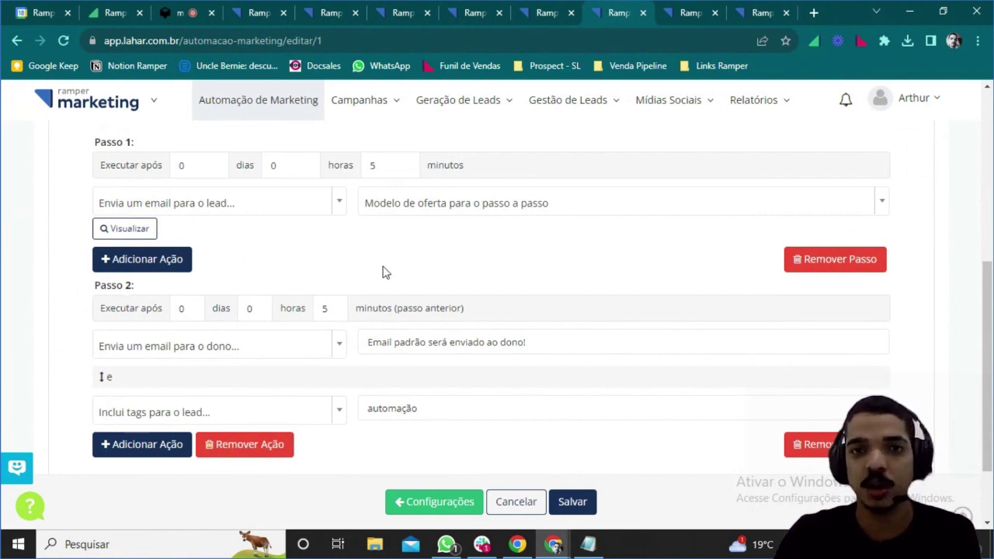
pyautogui.scroll(3, 402, 276)
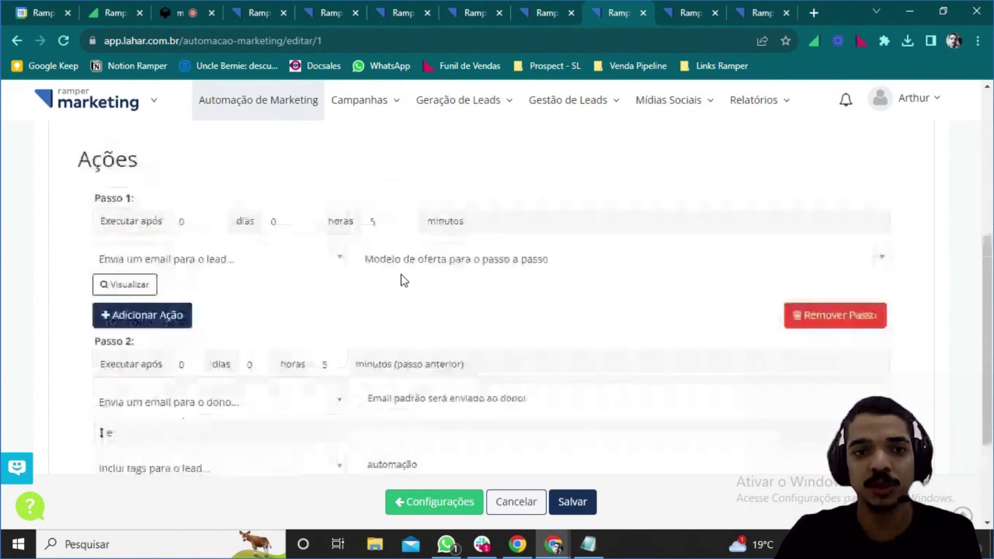
pyautogui.scroll(3, 354, 291)
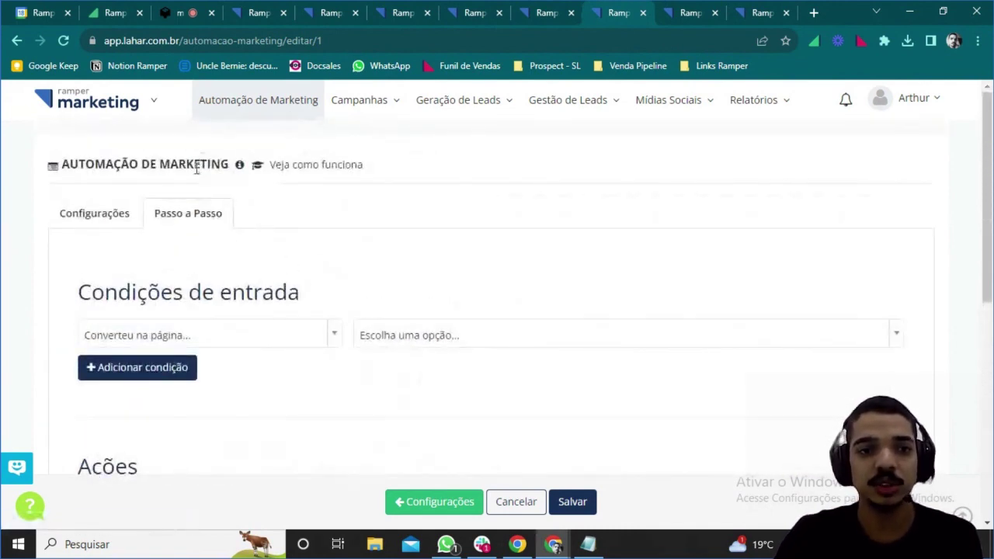
pyautogui.doubleClick(197, 169)
pyautogui.click(199, 187)
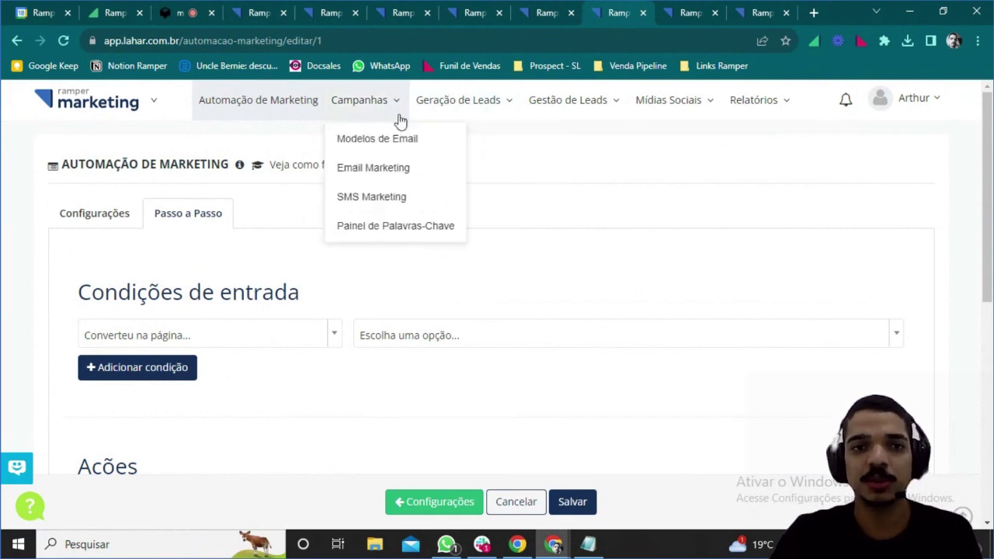
# Check the lead generation options and the contact segmentation form again, and return to the automation's entry condition and actions.
pyautogui.moveTo(435, 106)
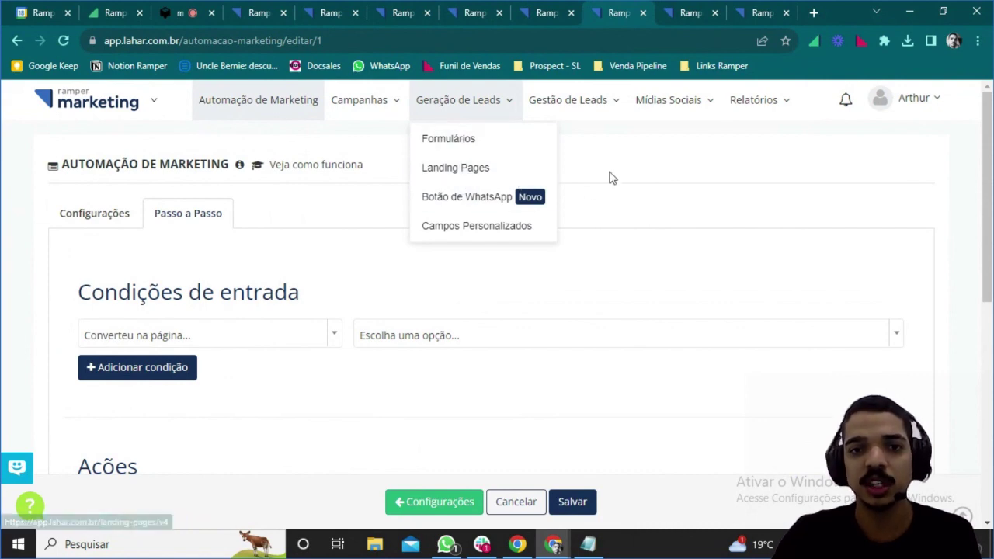
pyautogui.click(546, 17)
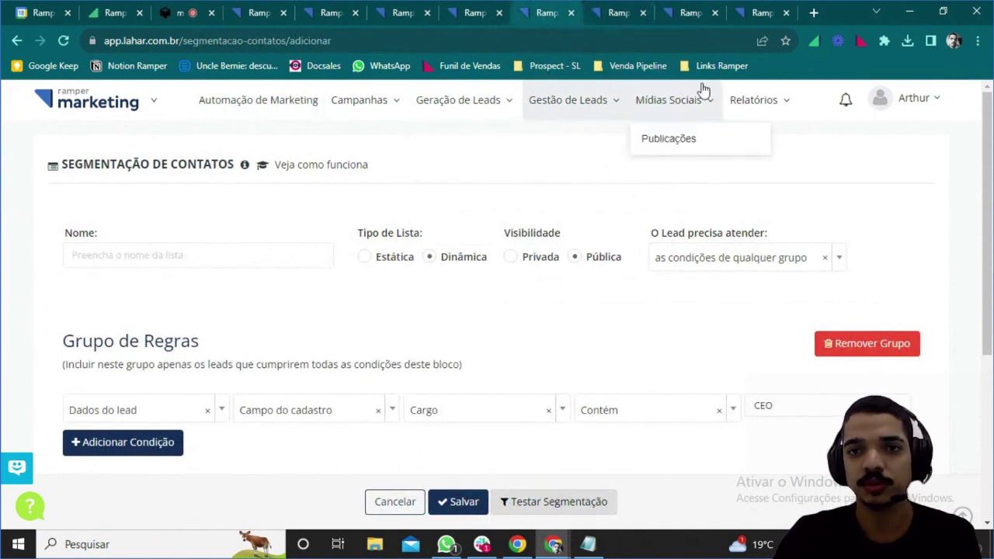
pyautogui.click(618, 13)
pyautogui.scroll(-3, 331, 268)
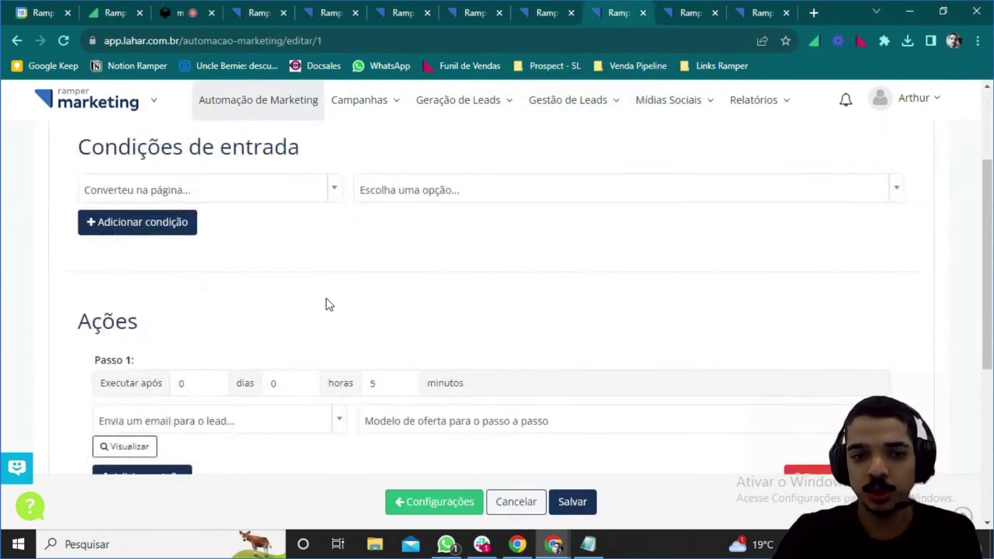
pyautogui.scroll(-2, 326, 304)
pyautogui.scroll(3, 541, 227)
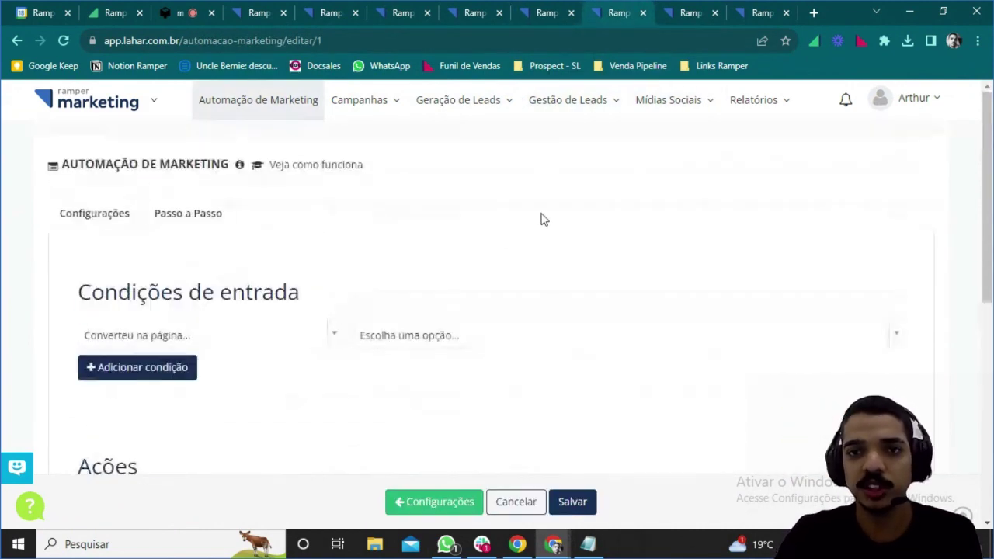
# In the open email template editor, inspect the logo image's properties and delete the LEIA MAIS button from the news section.
pyautogui.click(688, 13)
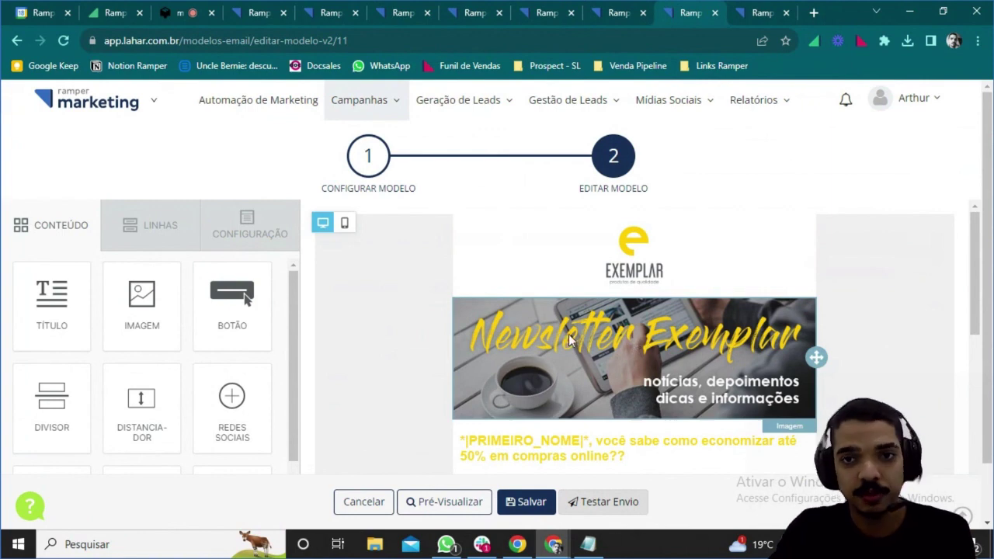
pyautogui.click(624, 270)
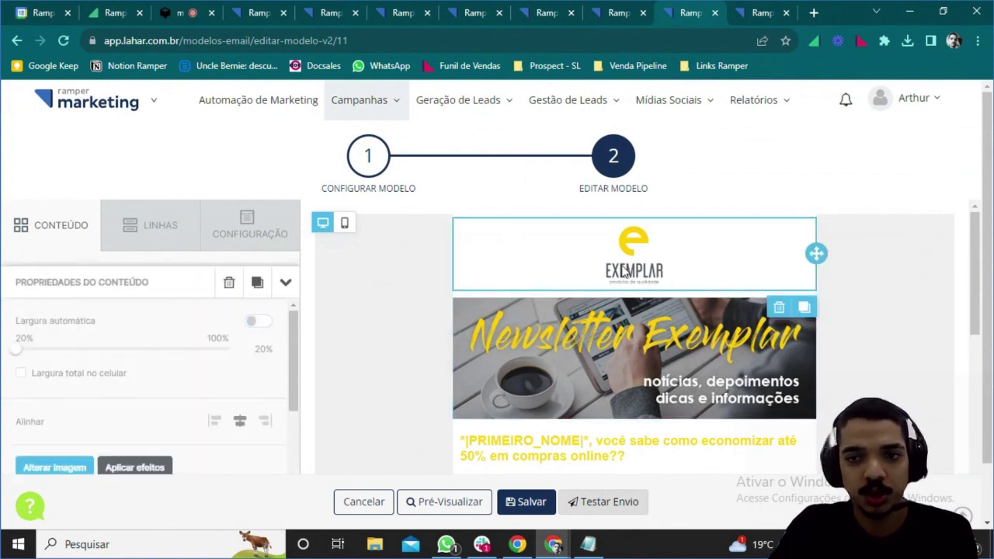
pyautogui.scroll(-5, 592, 302)
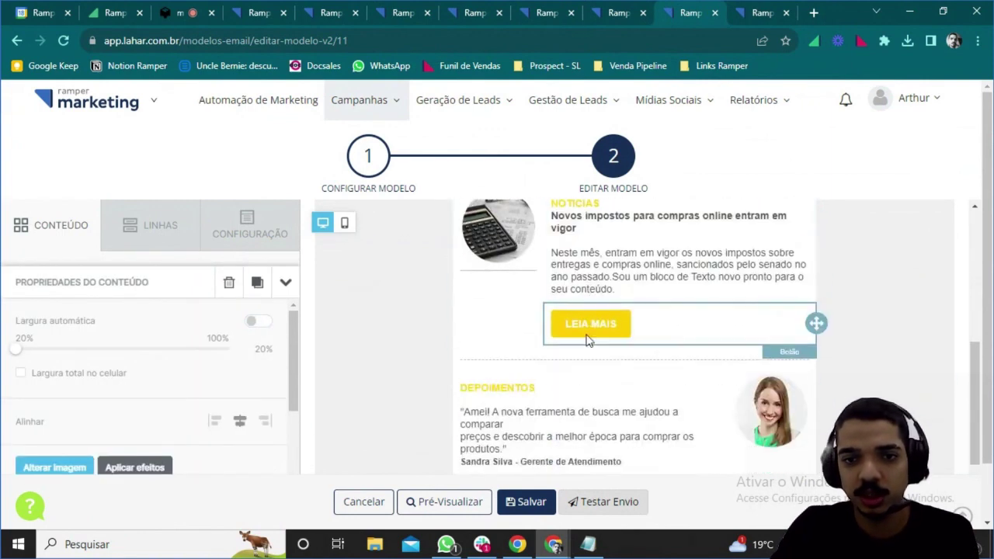
pyautogui.click(586, 323)
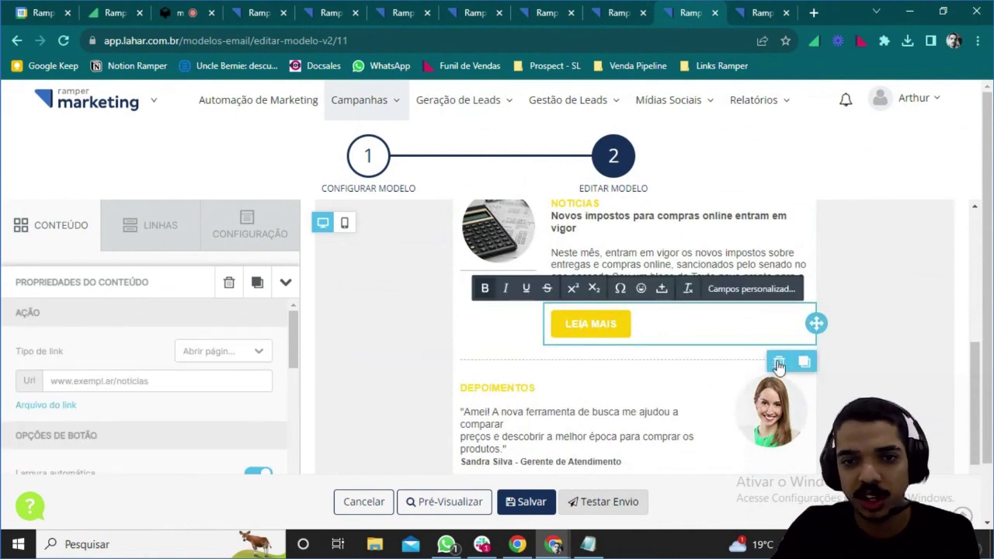
pyautogui.click(779, 361)
# Insert a social networks block directly below the DEPOIMENTOS section of the email template.
pyautogui.scroll(-3, 602, 310)
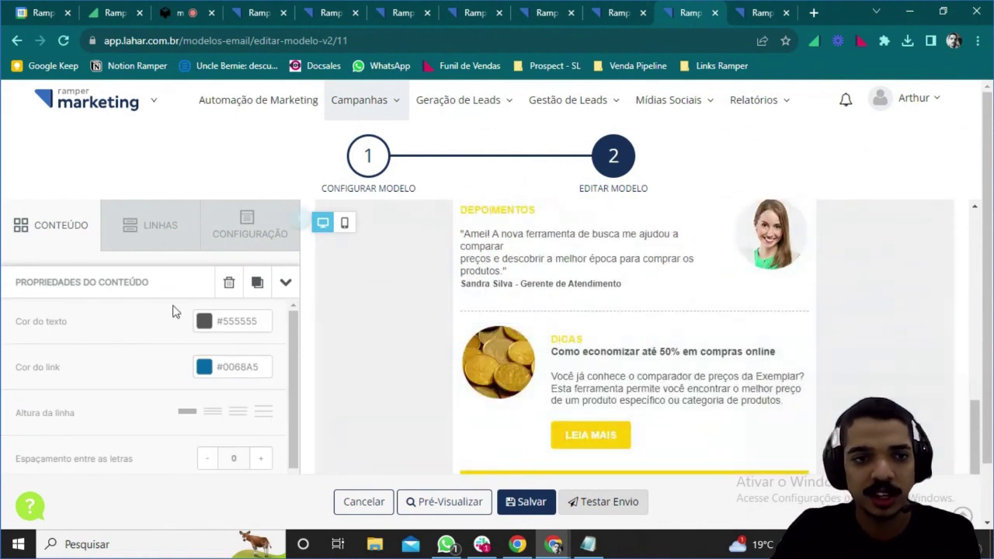
pyautogui.click(55, 227)
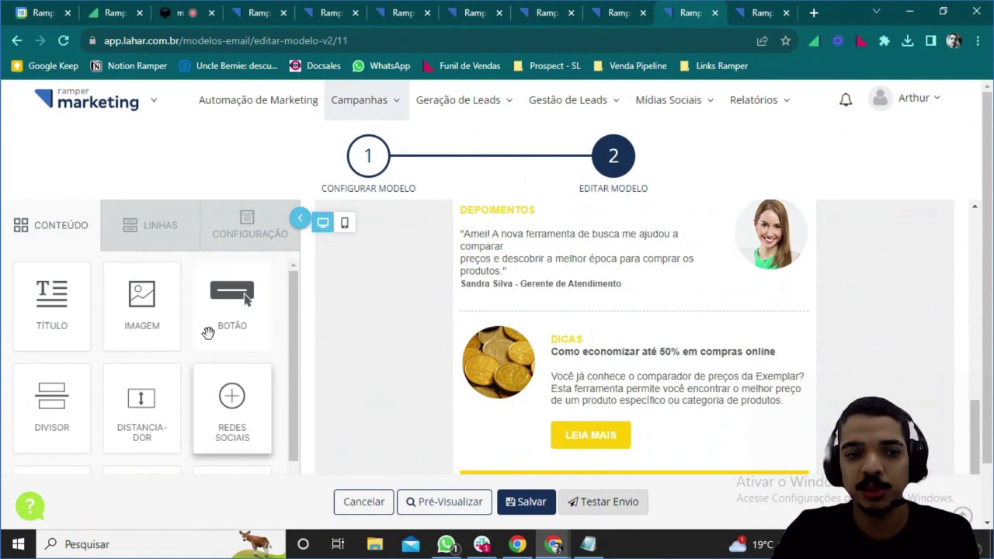
pyautogui.scroll(-1, 208, 373)
pyautogui.moveTo(230, 332); pyautogui.dragTo(660, 365)
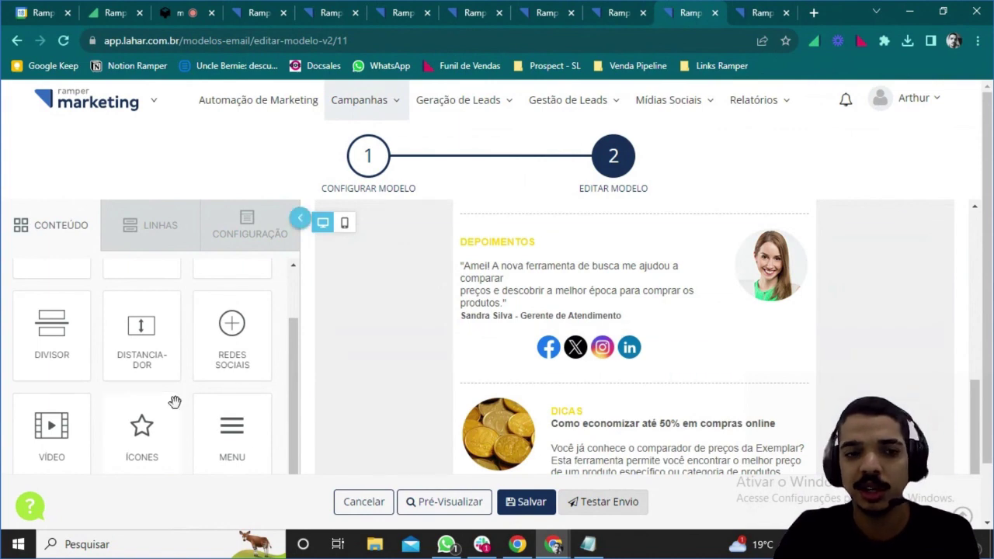
# Switch the email template to its mobile device view and inspect the newsletter from its header.
pyautogui.scroll(2, 199, 405)
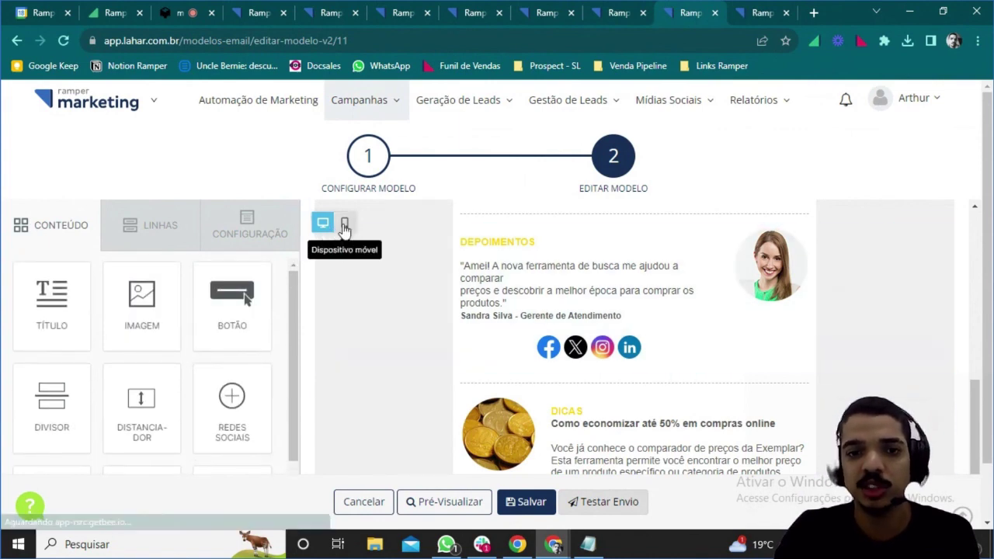
pyautogui.click(344, 223)
pyautogui.scroll(6, 645, 342)
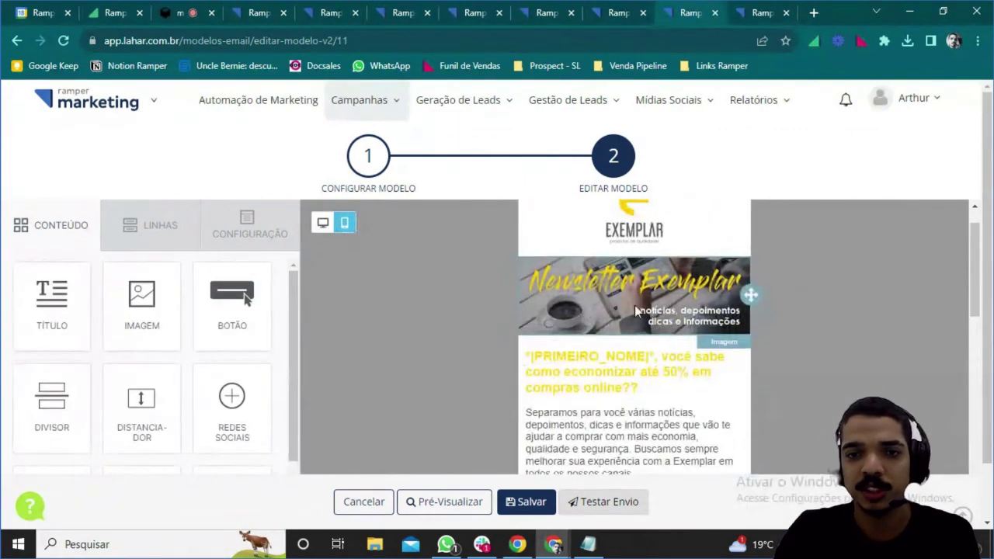
pyautogui.scroll(1, 637, 292)
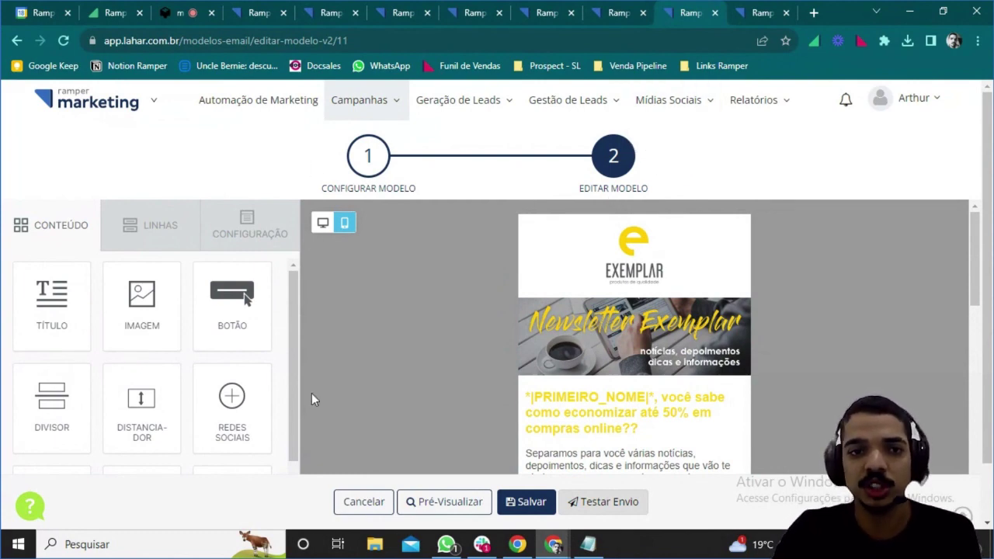
# Bring up the open email campaigns list and review each campaign's opening, click, unsubscribe and invalid-contact metrics.
pyautogui.hotkey('ctrl', 'Tab')
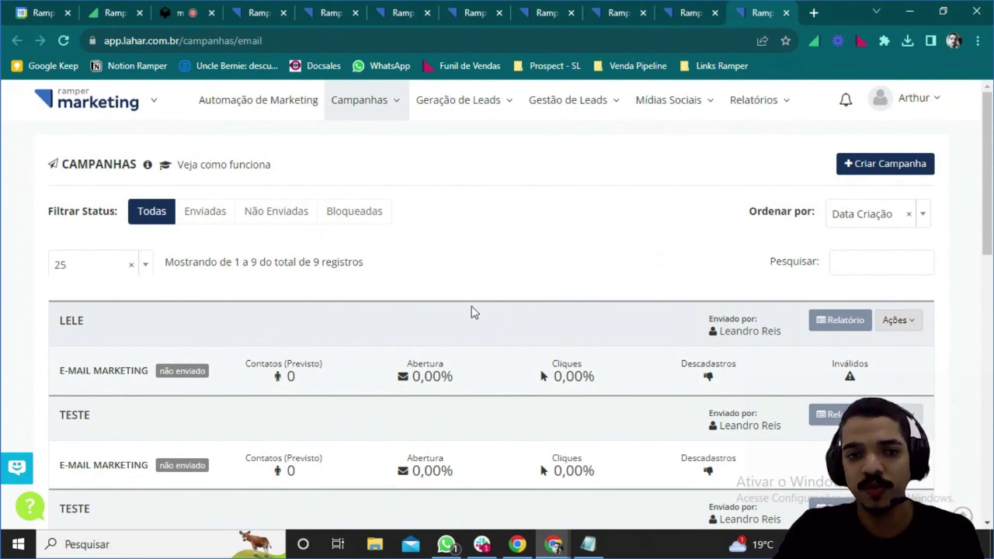
pyautogui.scroll(-1, 470, 310)
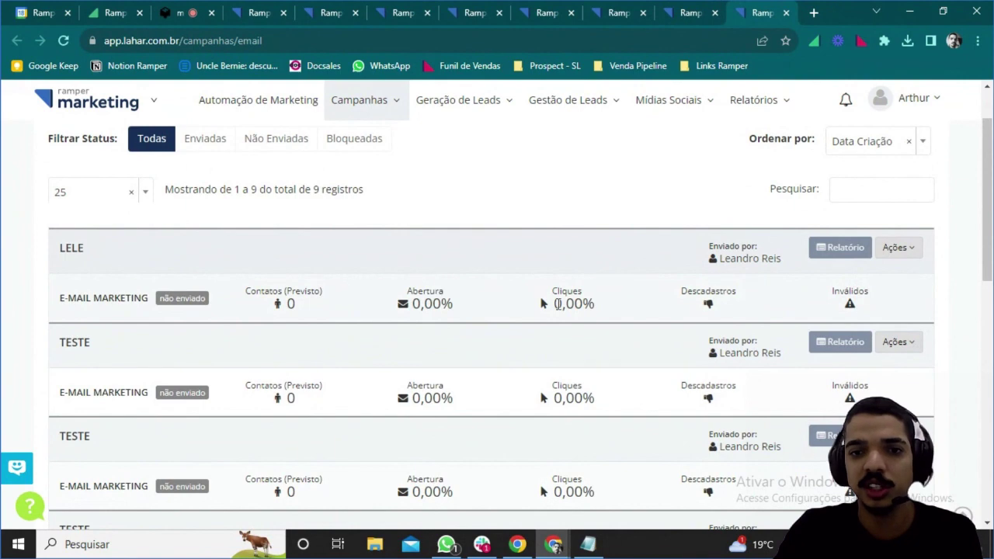
pyautogui.scroll(-1, 521, 320)
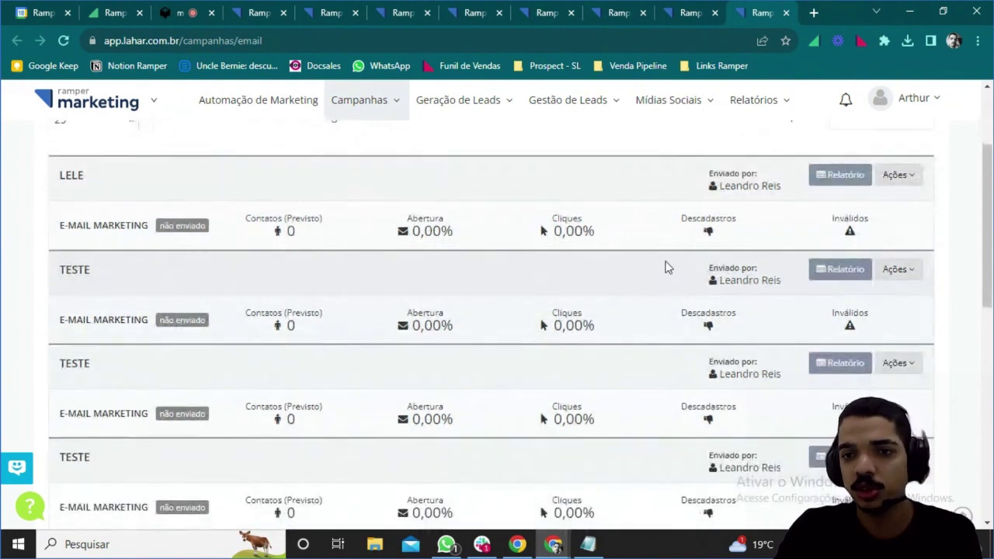
pyautogui.scroll(-1, 629, 276)
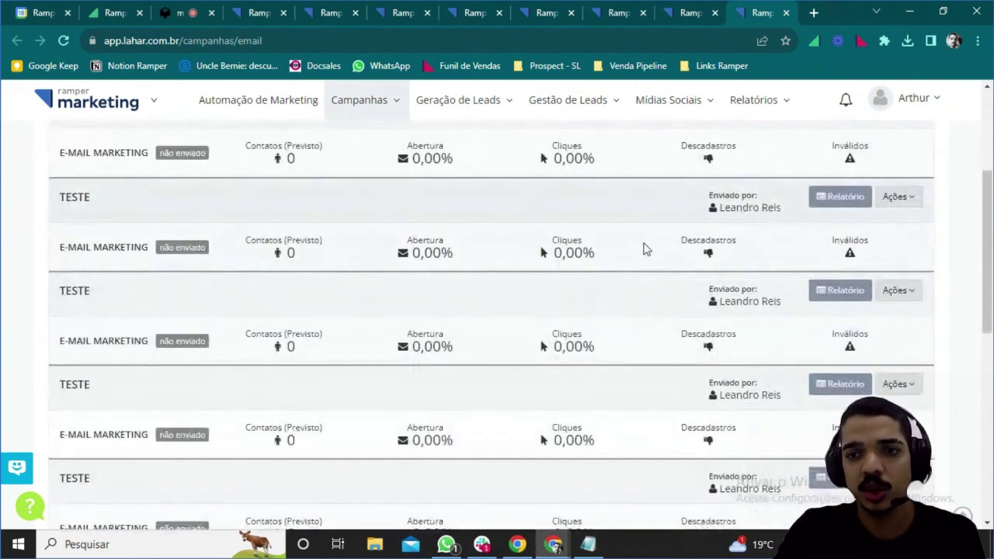
pyautogui.scroll(3, 632, 315)
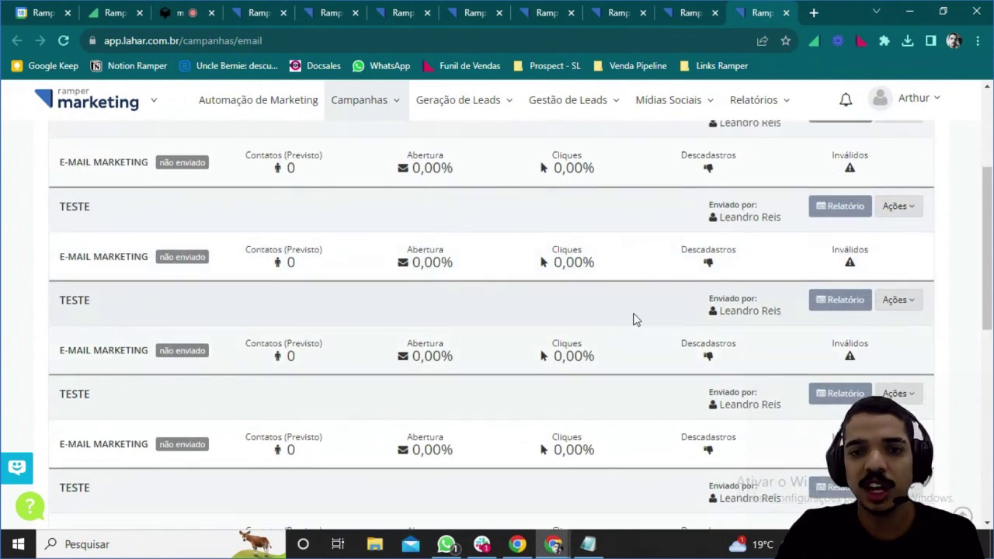
pyautogui.scroll(1, 612, 220)
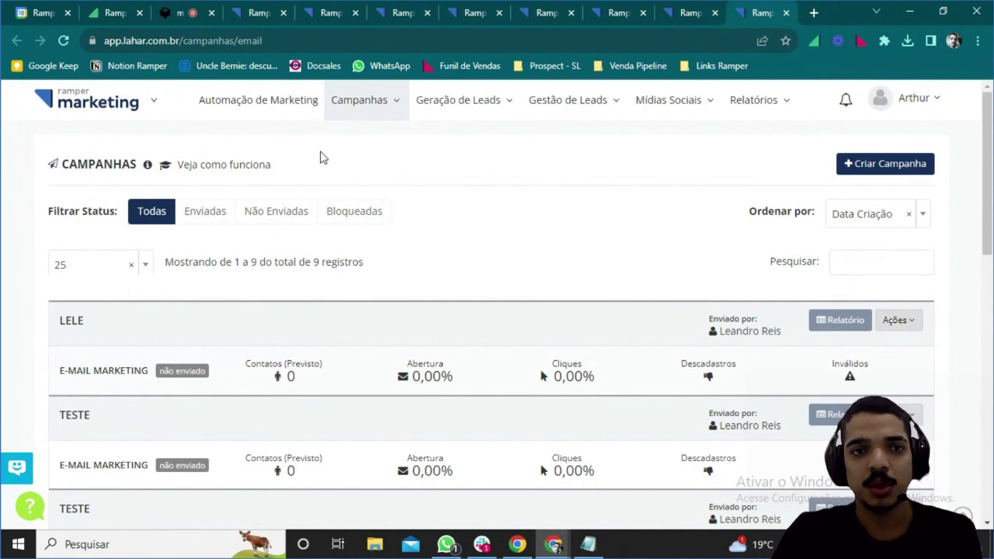
# From the open dashboard, open the Fontes de Tráfego report and examine its chart, source legend and visits and leads table.
pyautogui.click(242, 12)
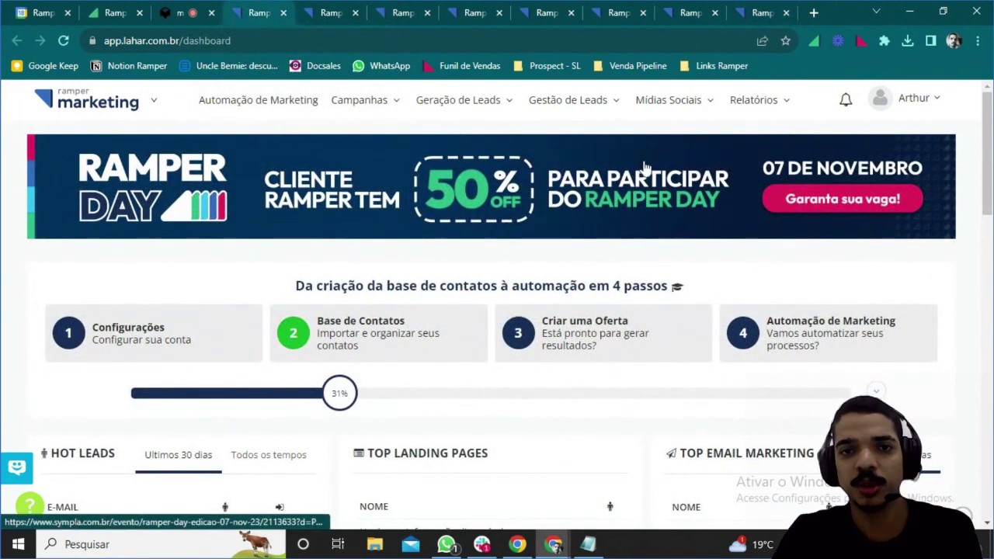
pyautogui.moveTo(754, 101)
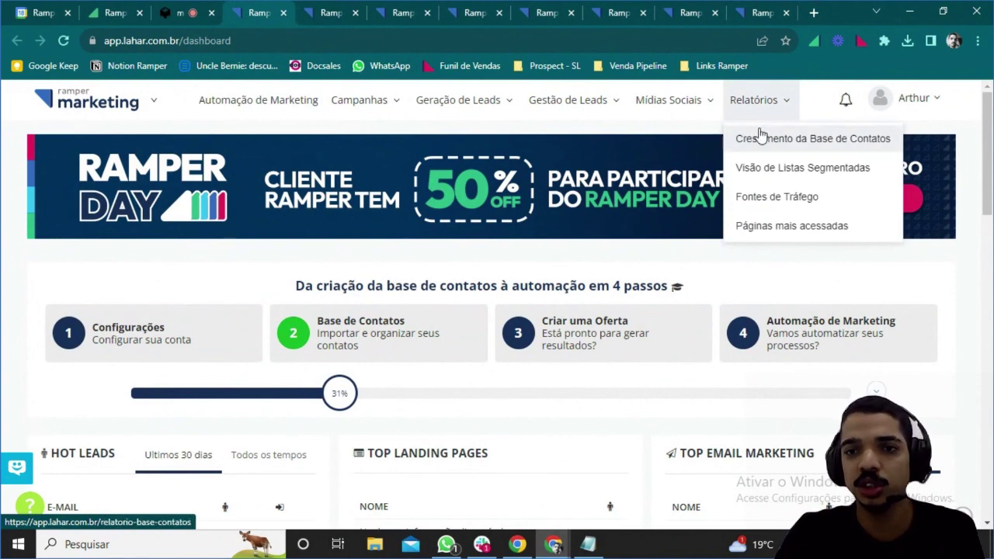
pyautogui.click(764, 196)
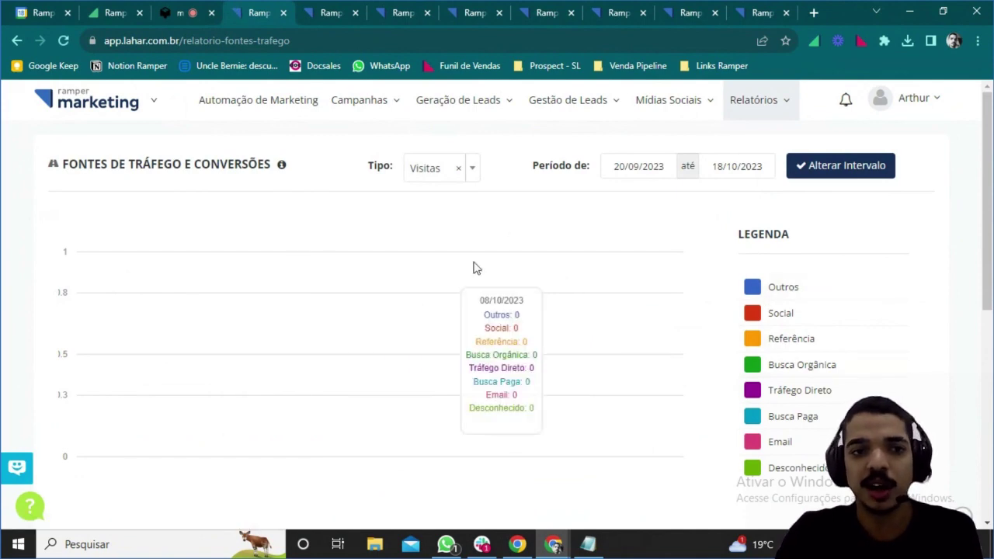
pyautogui.scroll(-2, 670, 351)
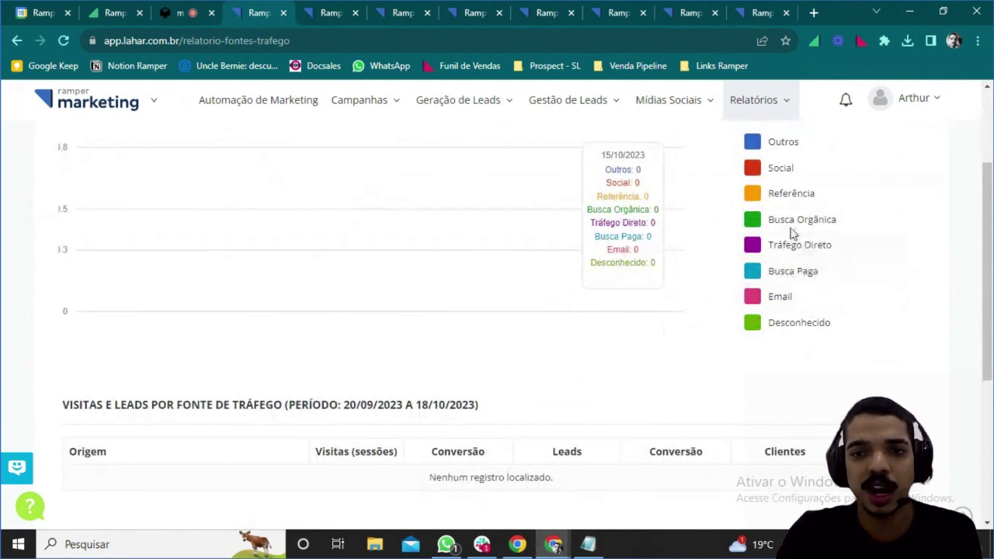
pyautogui.scroll(1, 793, 240)
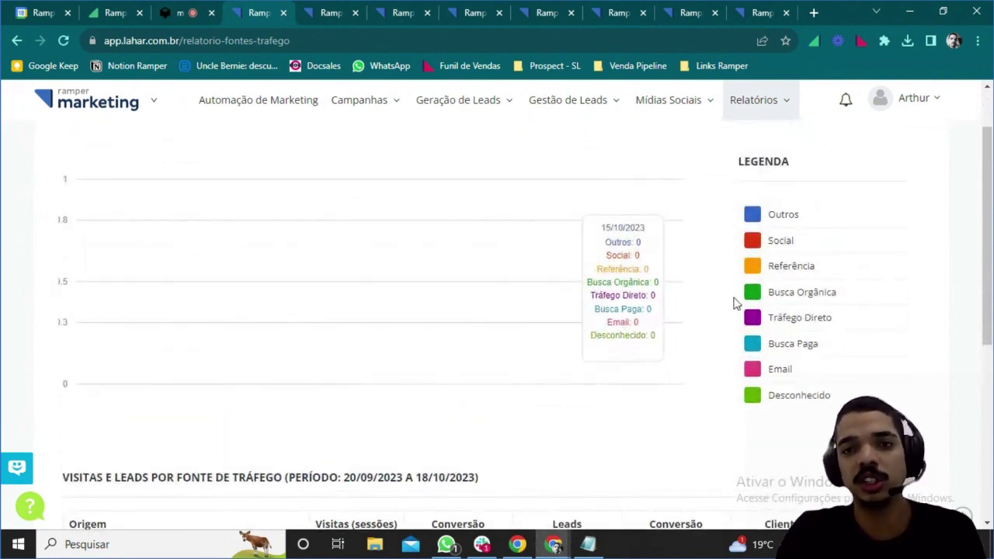
pyautogui.scroll(1, 677, 264)
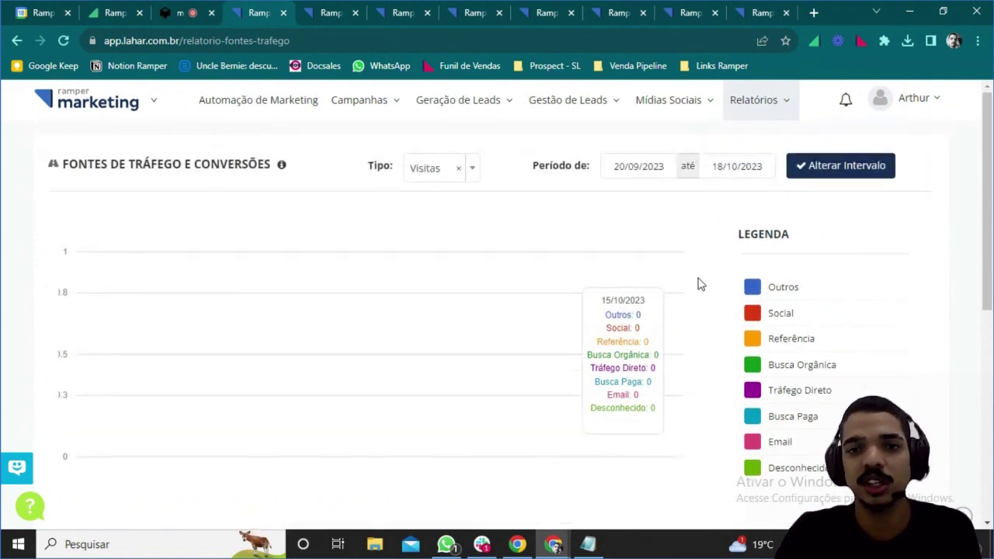
# Open the Crescimento da Base de Contatos report and examine its growth chart and monthly table.
pyautogui.moveTo(763, 113)
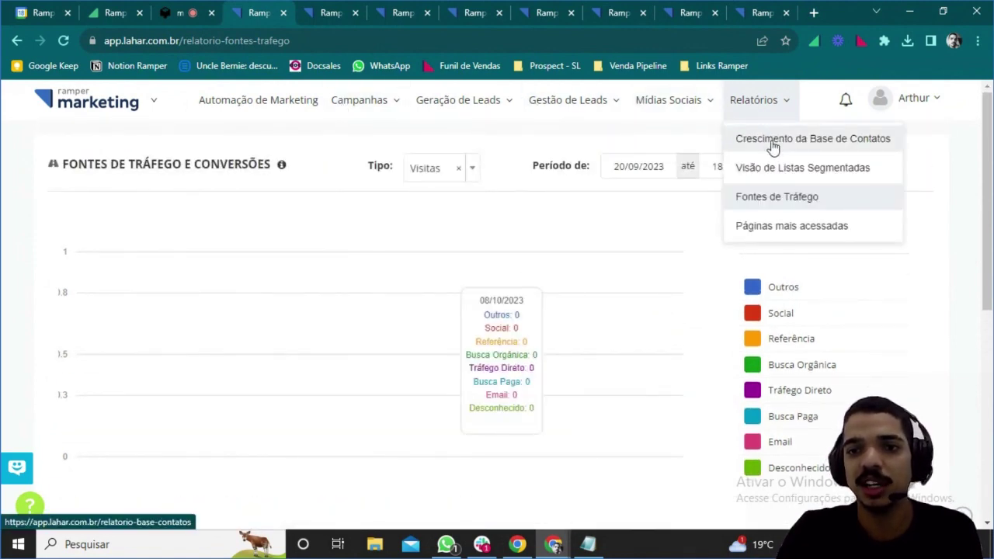
pyautogui.click(773, 142)
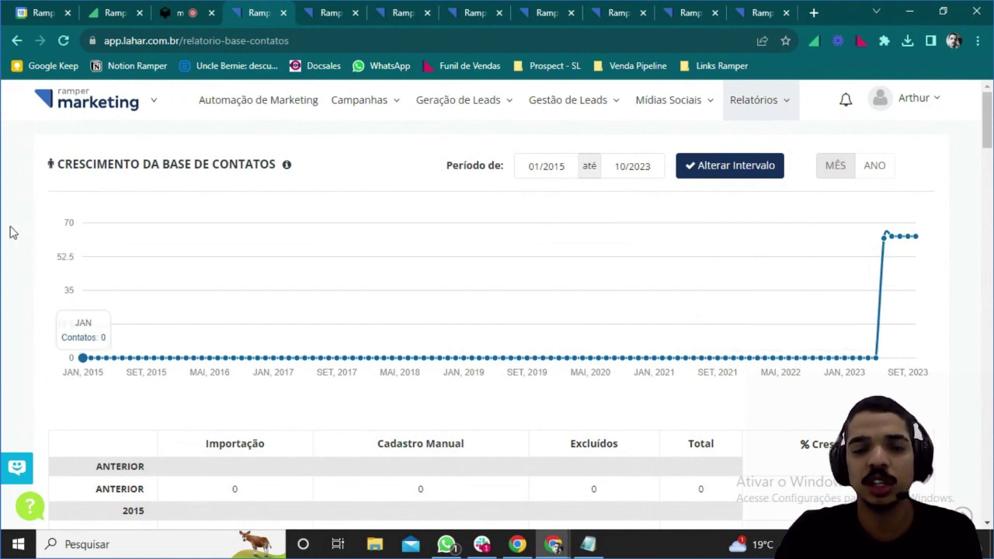
pyautogui.scroll(-4, 24, 262)
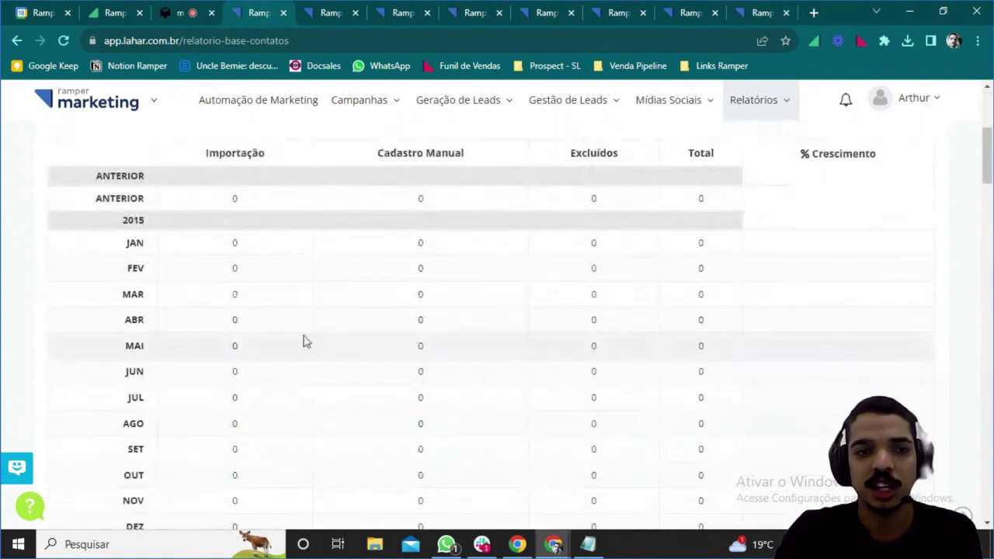
# Open the Base de Contatos (CRM) under lead management and review the contact list's score, social, conversion and tag columns.
pyautogui.scroll(4, 288, 246)
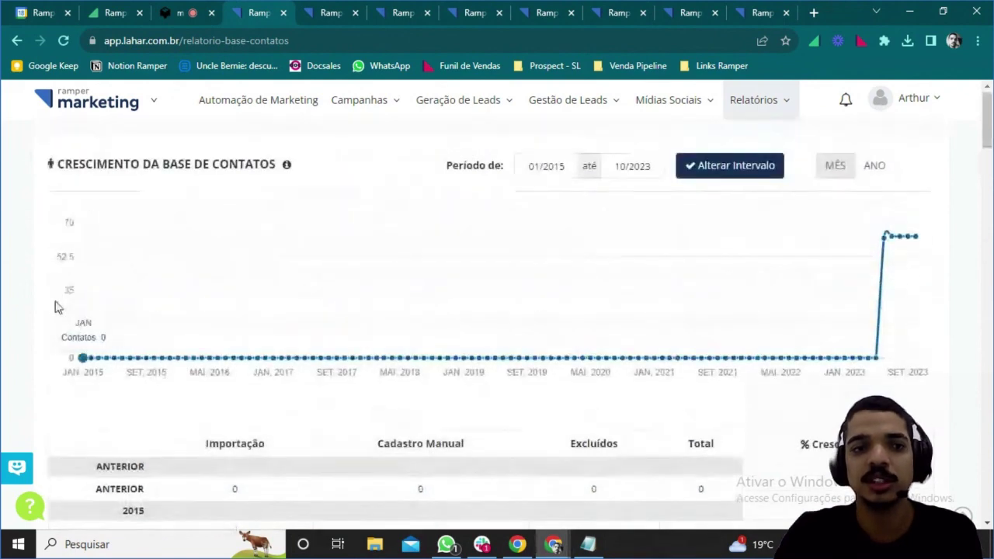
pyautogui.click(578, 151)
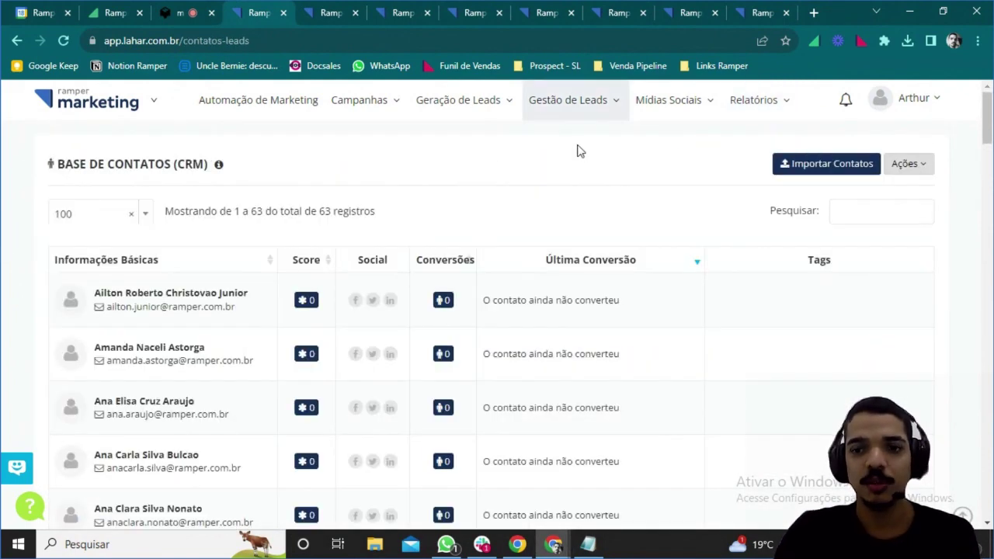
pyautogui.moveTo(570, 111)
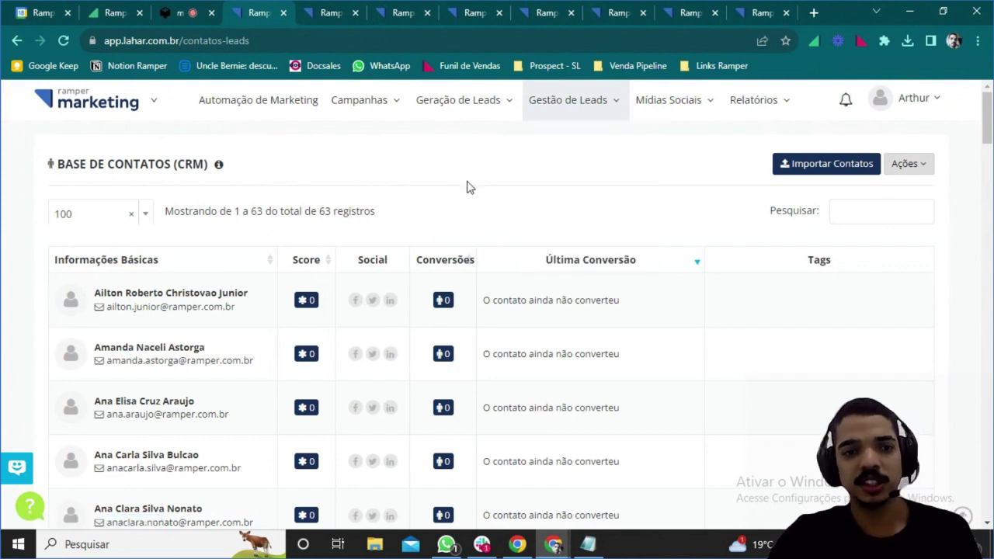
pyautogui.scroll(-1, 381, 257)
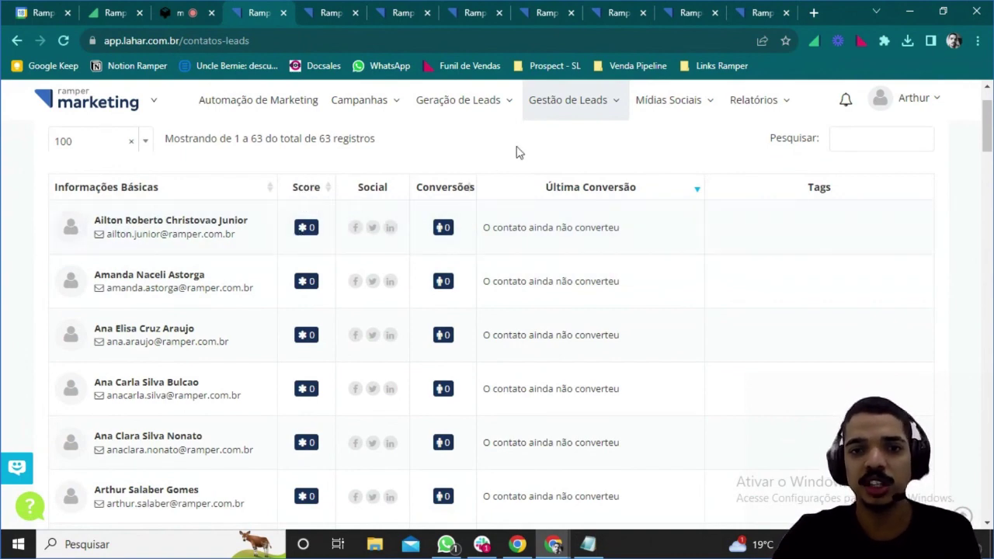
pyautogui.click(568, 100)
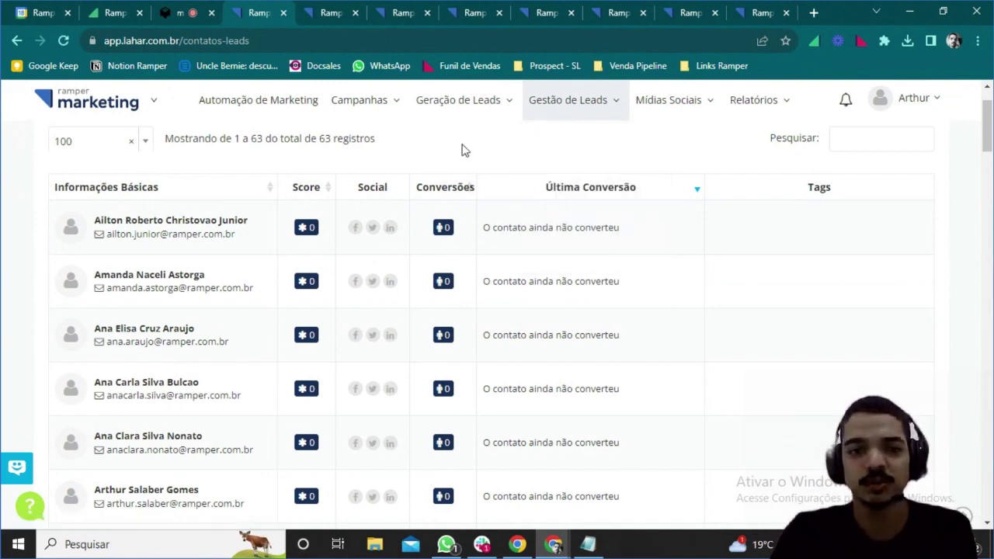
pyautogui.scroll(2, 449, 165)
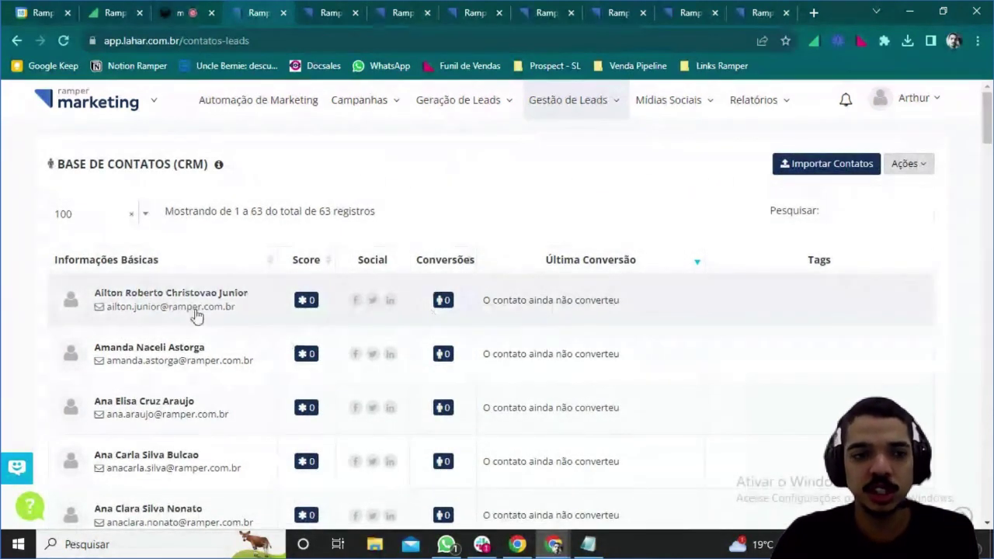
# Open the first contact's record, examine its details, funnel stage, tags and company information, and return to the dashboard.
pyautogui.click(110, 295)
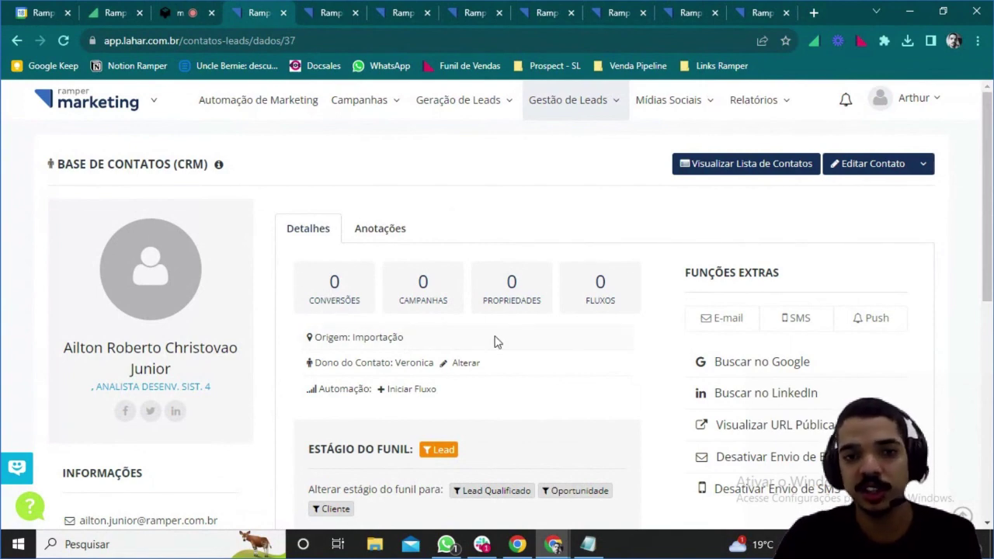
pyautogui.scroll(-2, 500, 343)
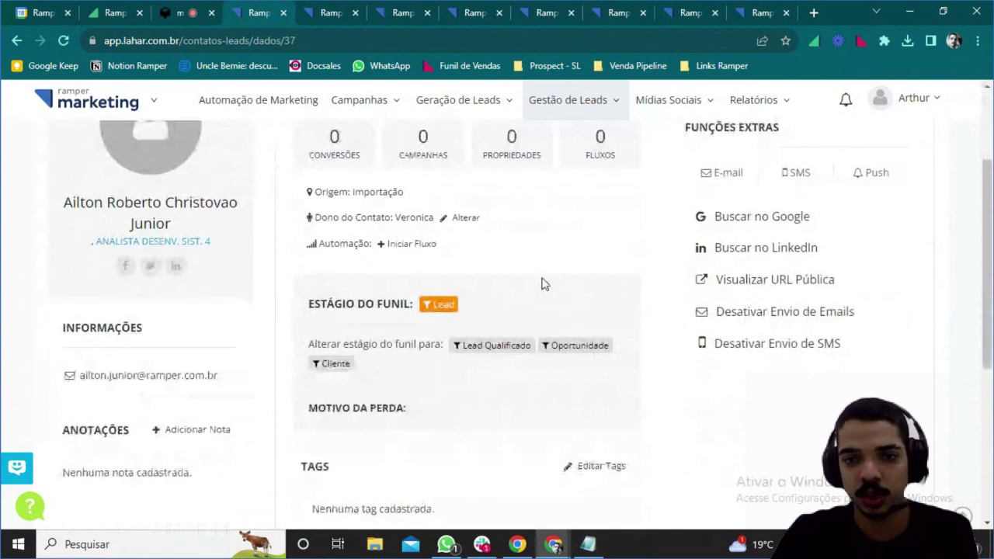
pyautogui.scroll(-4, 543, 284)
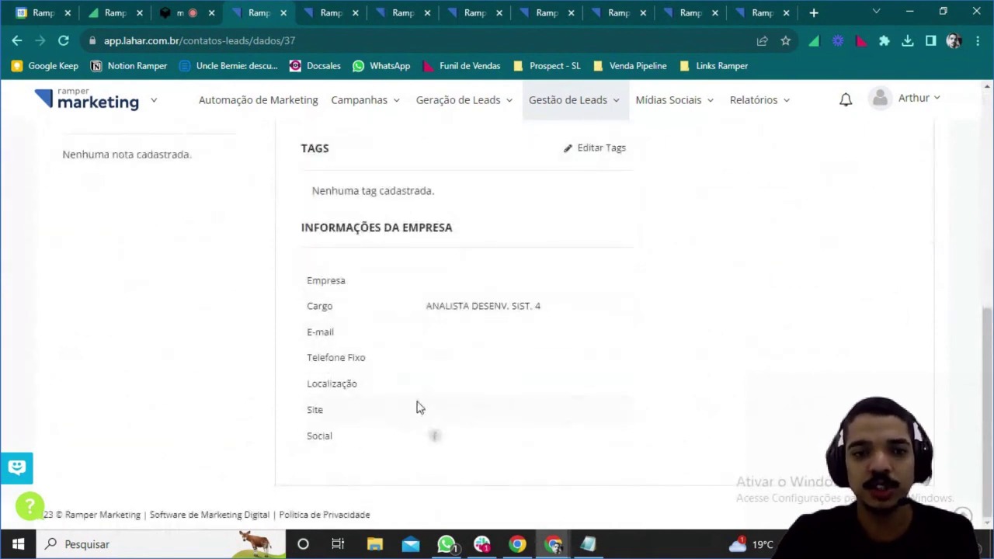
pyautogui.scroll(2, 383, 355)
pyautogui.scroll(4, 383, 355)
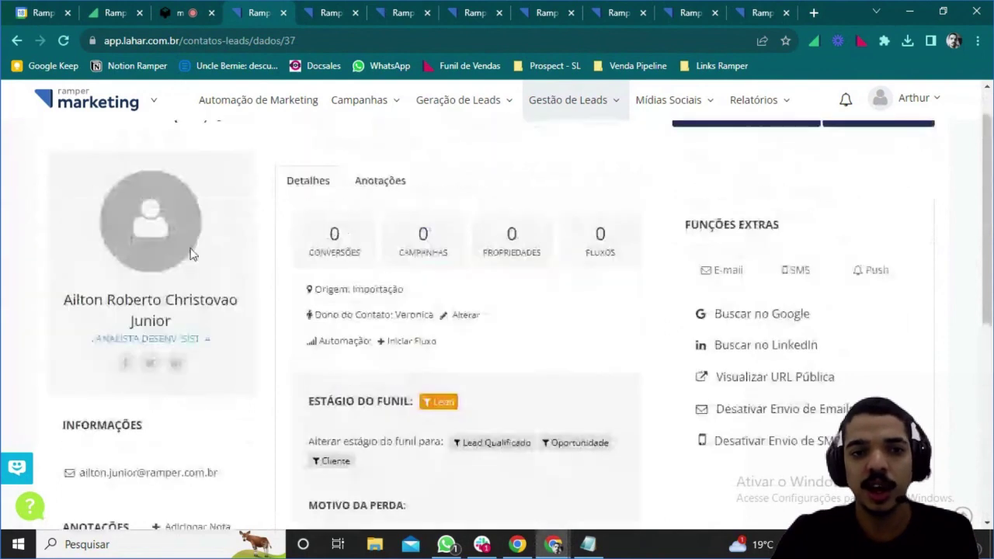
pyautogui.scroll(-2, 393, 355)
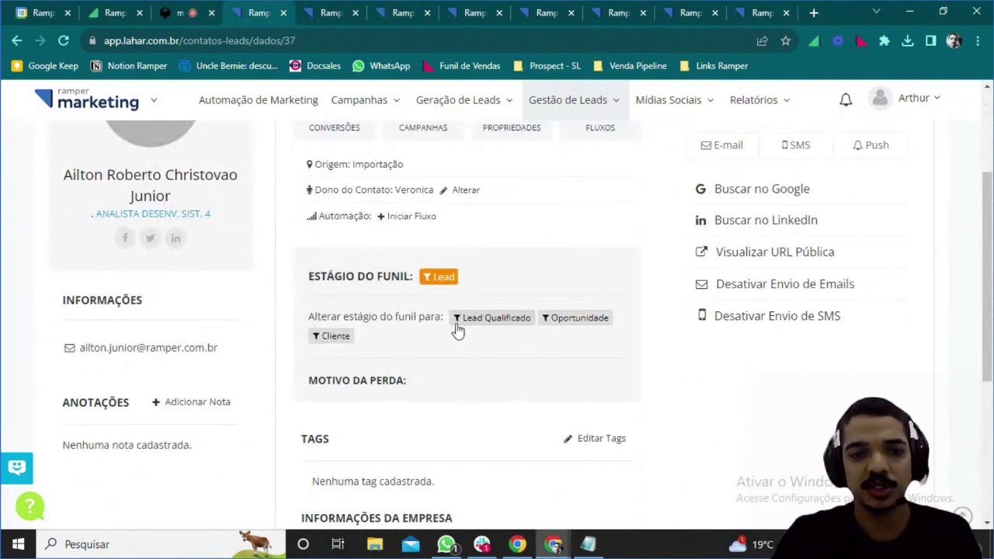
pyautogui.scroll(2, 460, 352)
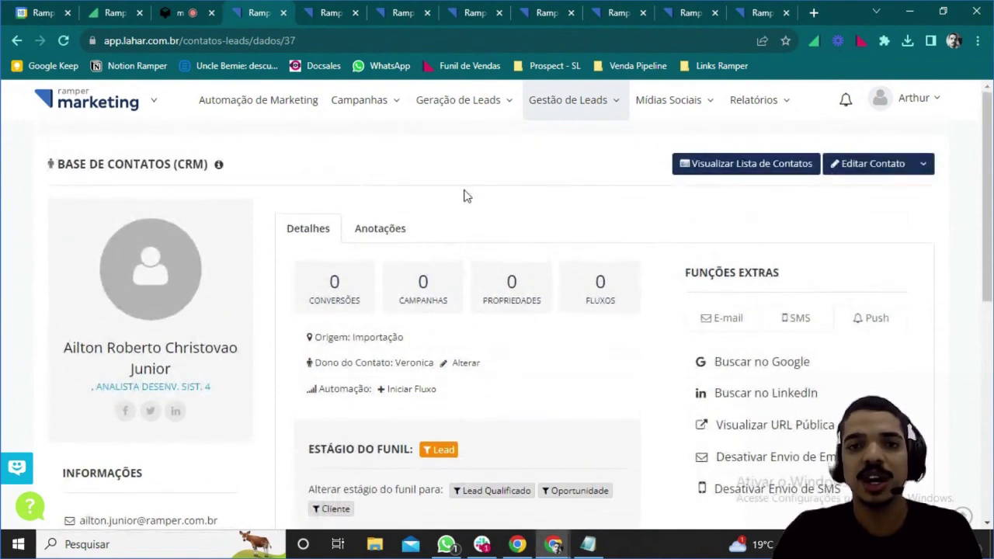
pyautogui.click(70, 111)
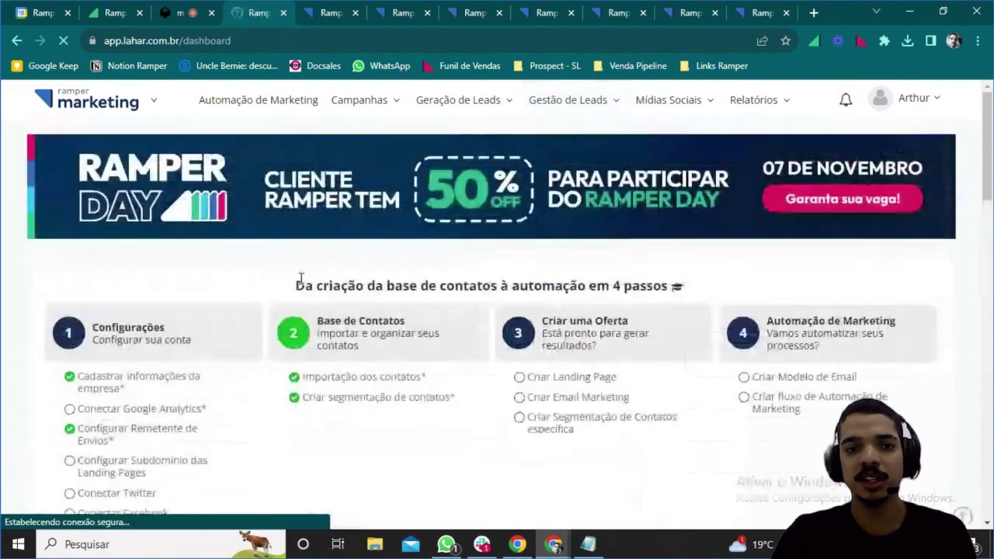